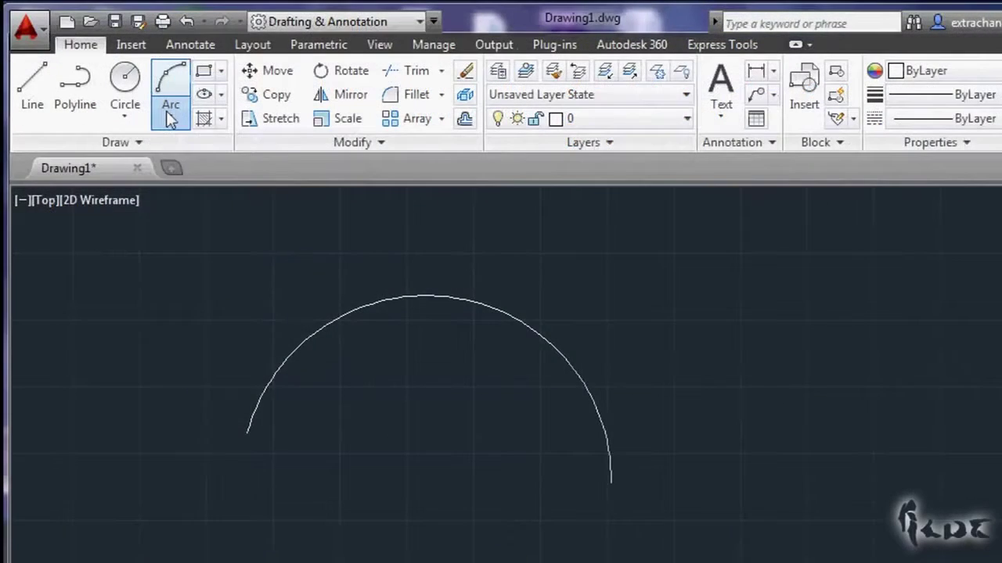
- Examine the available variants of the Arc, Circle, Rectangle and Ellipse drawing tools
{"action": "left_click", "coordinate": [171, 117]}
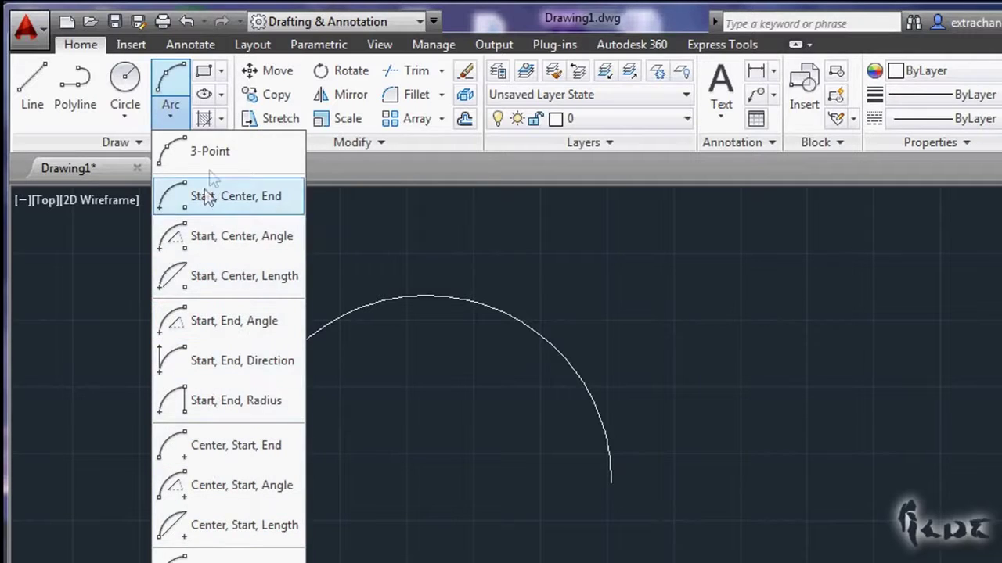
{"action": "left_click", "coordinate": [170, 117]}
{"action": "left_click", "coordinate": [133, 123]}
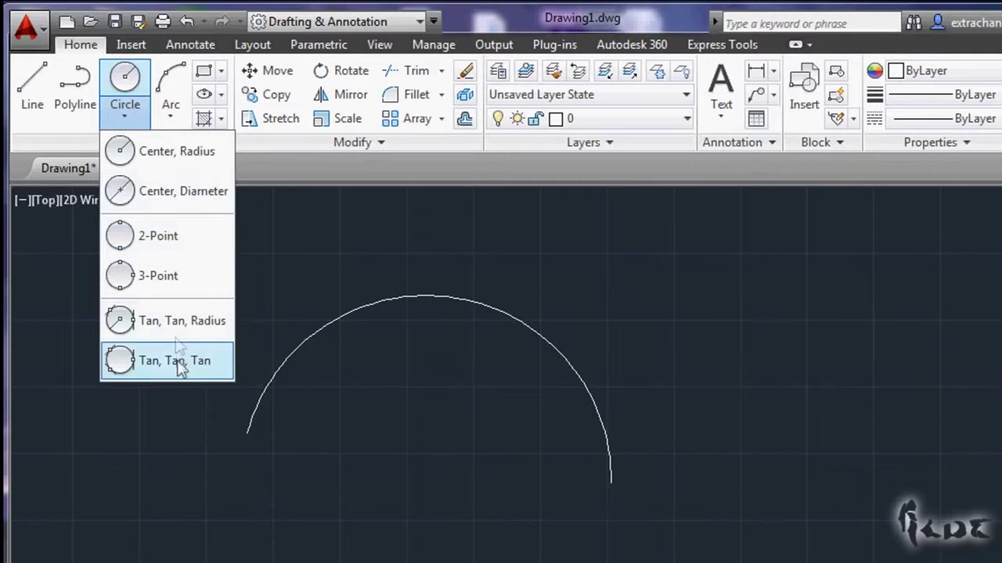
{"action": "left_click", "coordinate": [125, 118]}
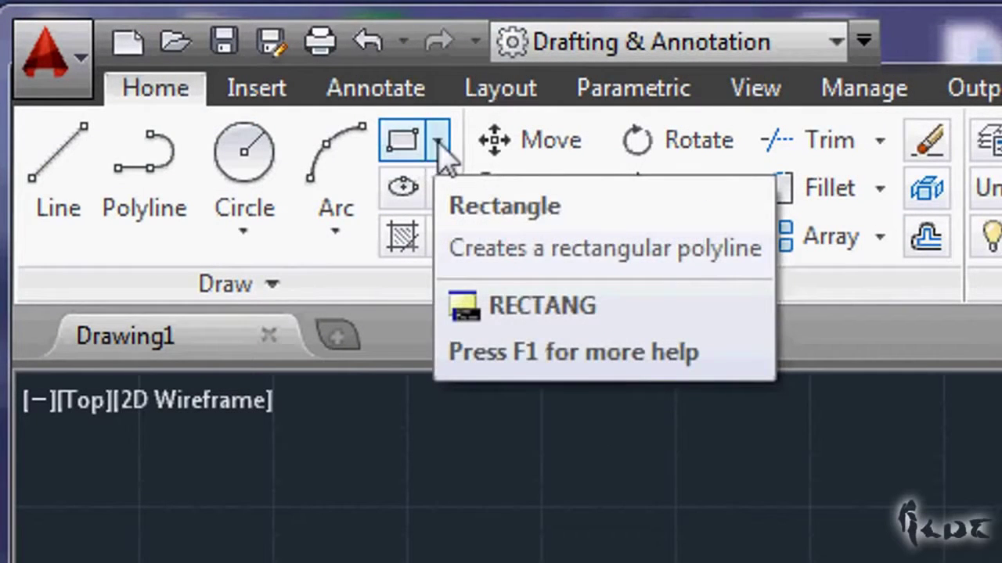
{"action": "left_click", "coordinate": [439, 149]}
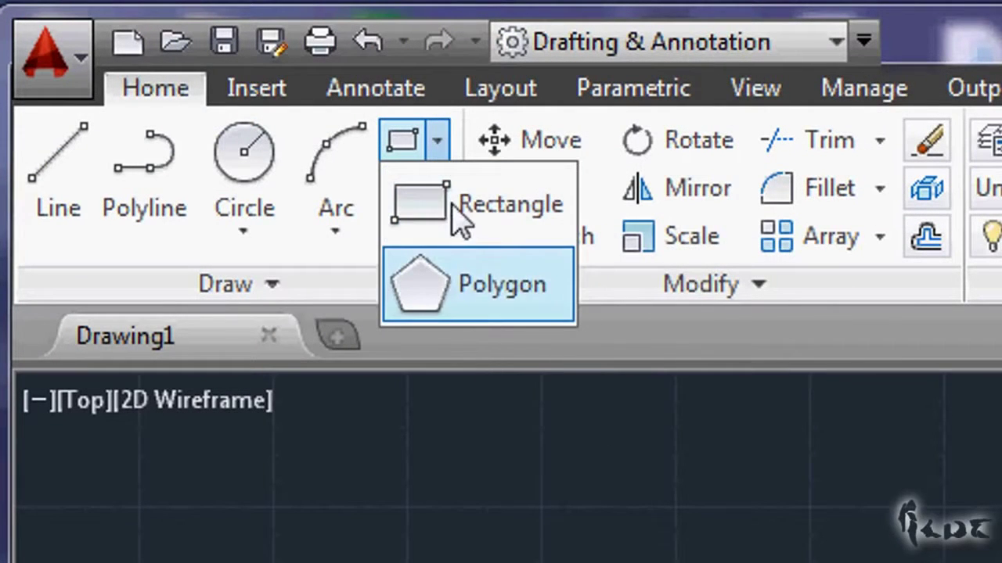
{"action": "left_click", "coordinate": [436, 147]}
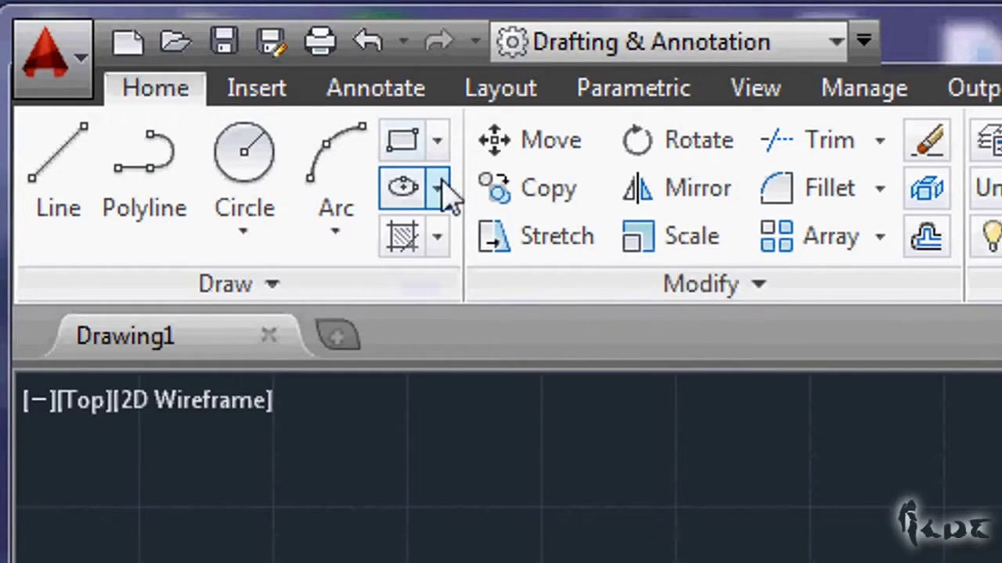
{"action": "left_click", "coordinate": [443, 190]}
{"action": "left_click", "coordinate": [442, 190]}
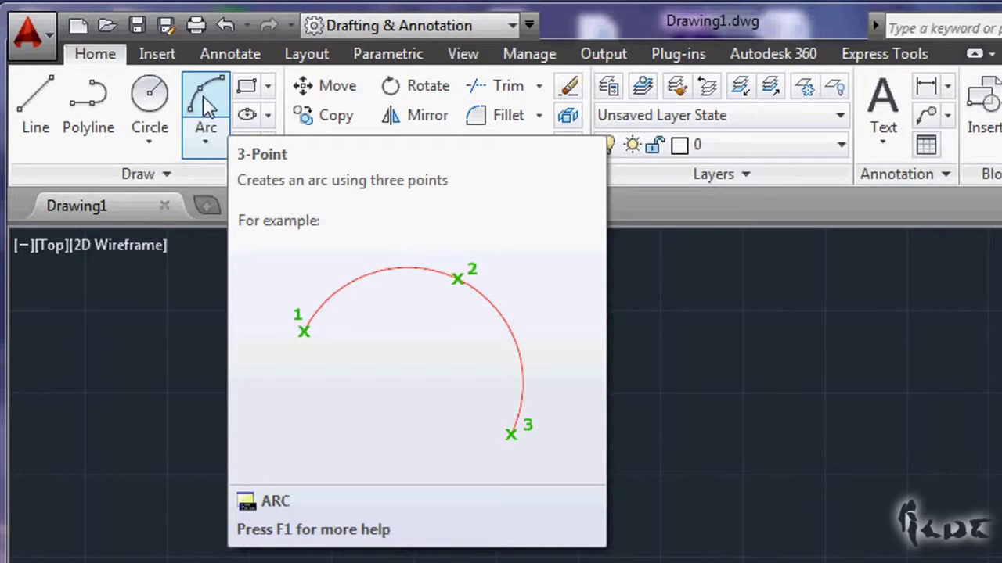
- Draw a large three-point arc in the empty drawing, bulging upward from its start point to its end point
{"action": "left_click", "coordinate": [207, 102]}
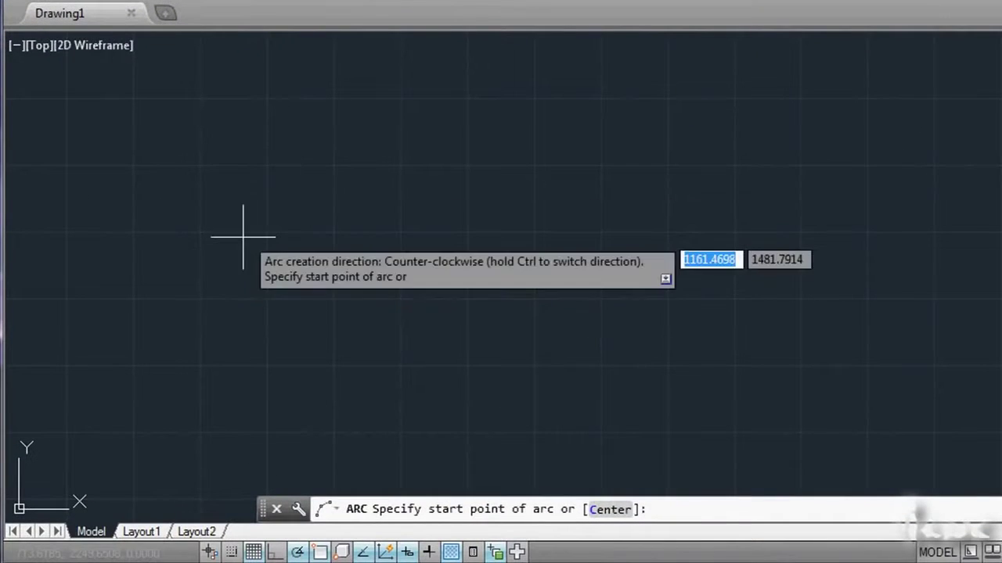
{"action": "left_click", "coordinate": [241, 277]}
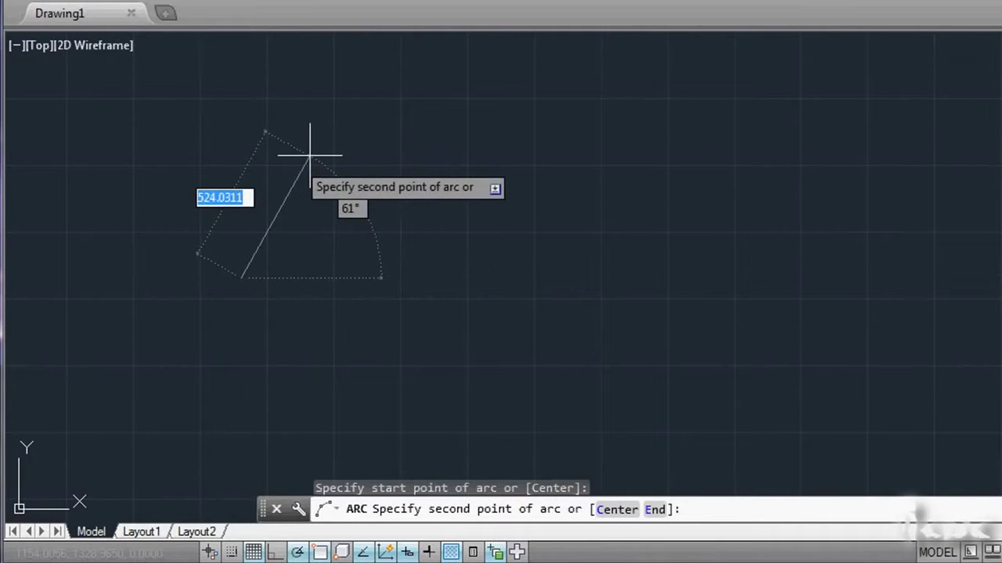
{"action": "left_click", "coordinate": [437, 143]}
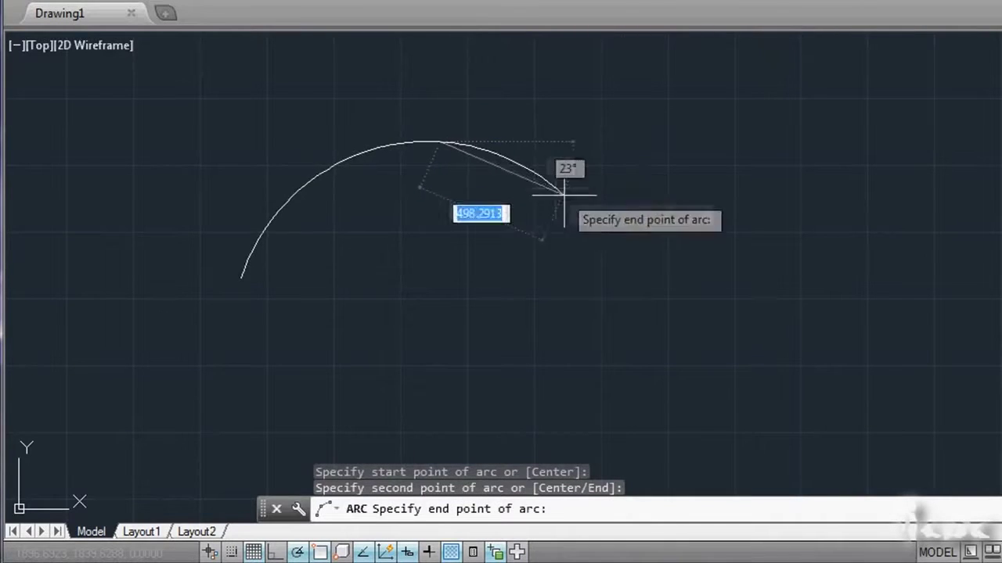
{"action": "left_click", "coordinate": [604, 328]}
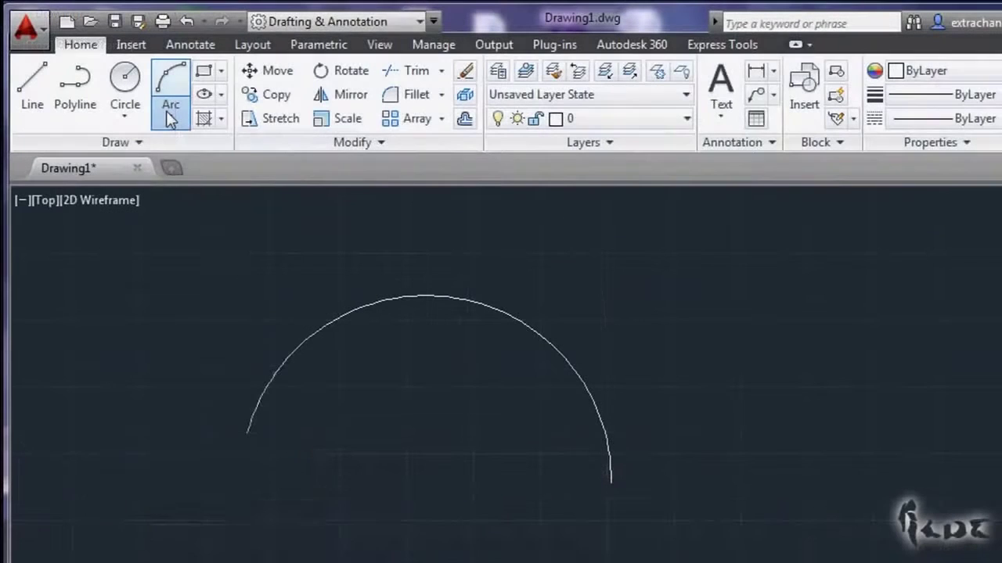
{"action": "left_click", "coordinate": [170, 116]}
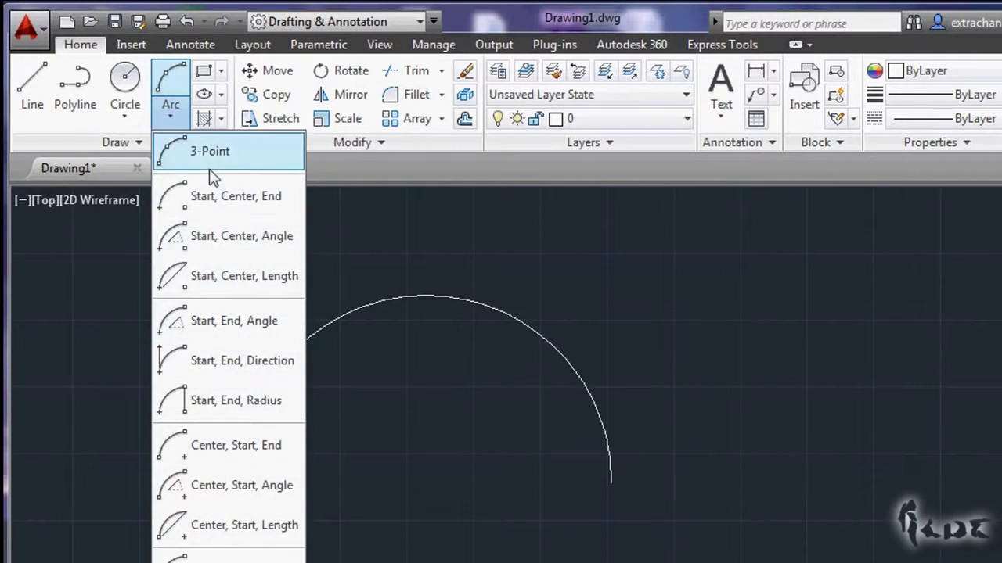
{"action": "left_click", "coordinate": [176, 122]}
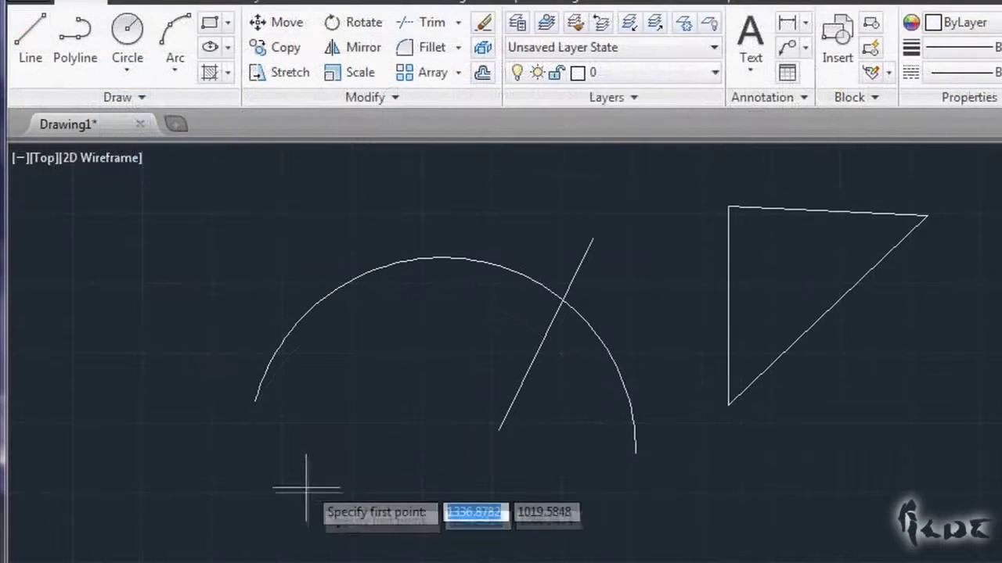
{"action": "left_click", "coordinate": [305, 490]}
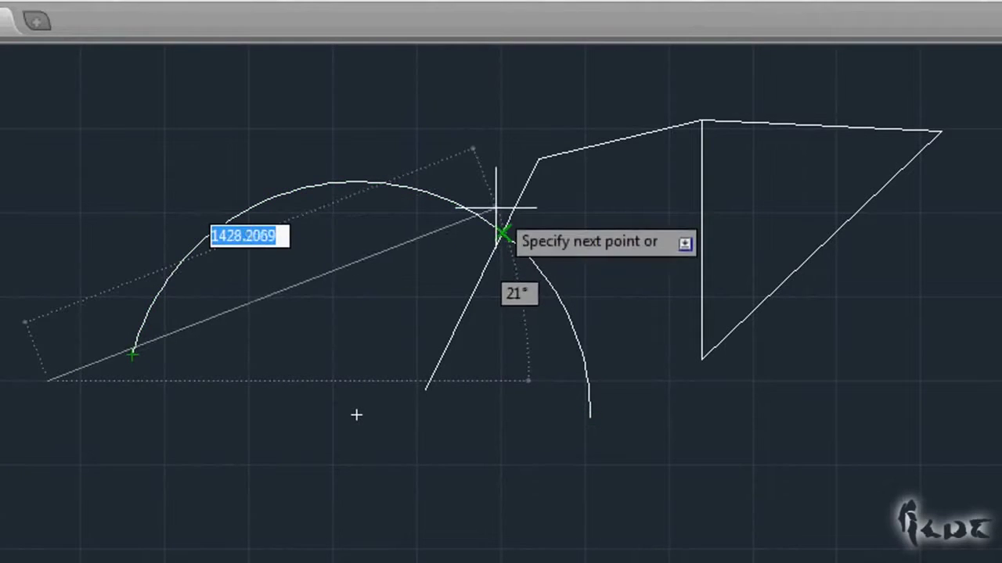
{"action": "key", "text": "Escape"}
- Turn on grid snap and draw a rotated rectangle beside the triangle from corner 3580,1720, using the Rotation option
{"action": "key", "text": "F9"}
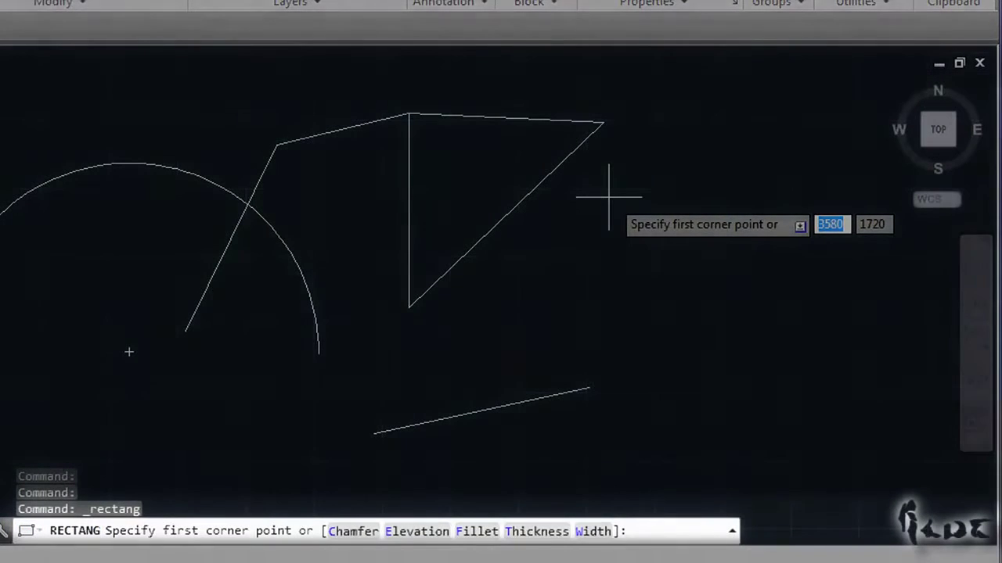
{"action": "left_click", "coordinate": [609, 198]}
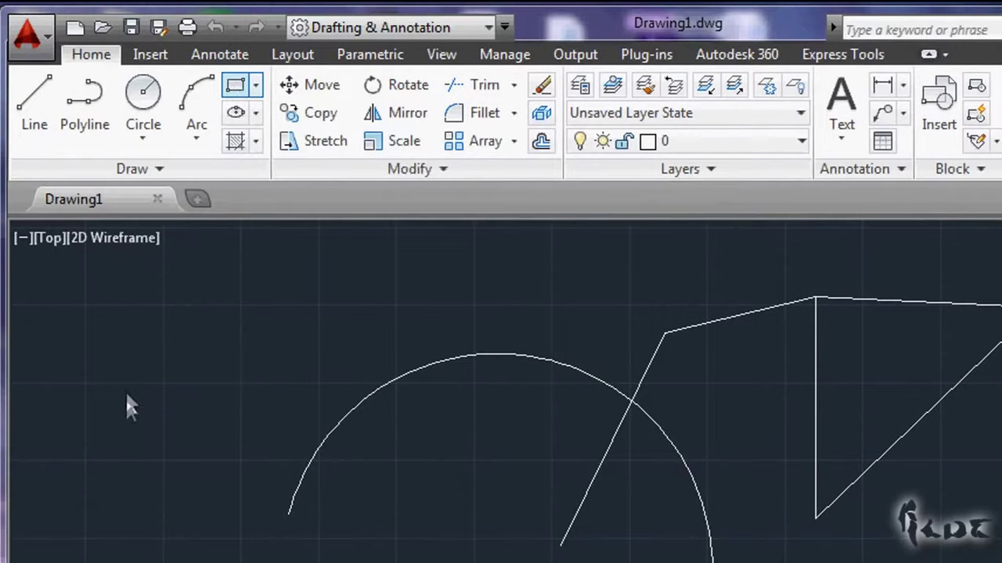
{"action": "left_click", "coordinate": [236, 86]}
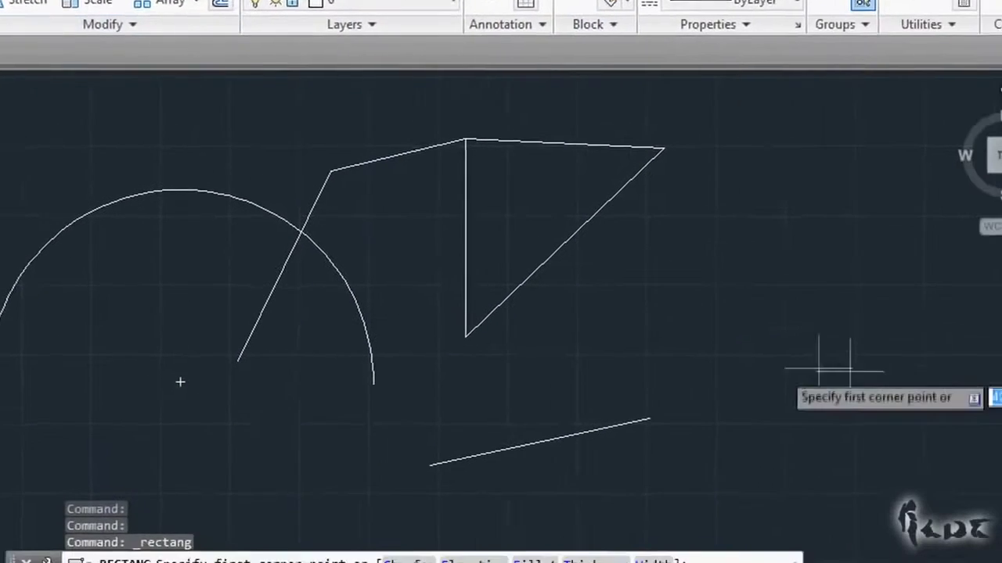
{"action": "left_click", "coordinate": [608, 196]}
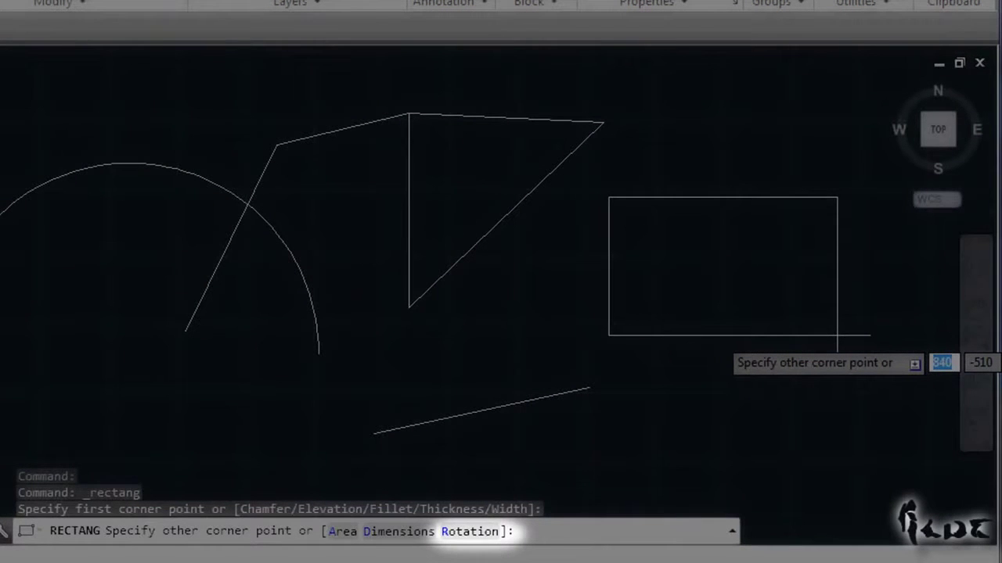
{"action": "type", "text": "r"}
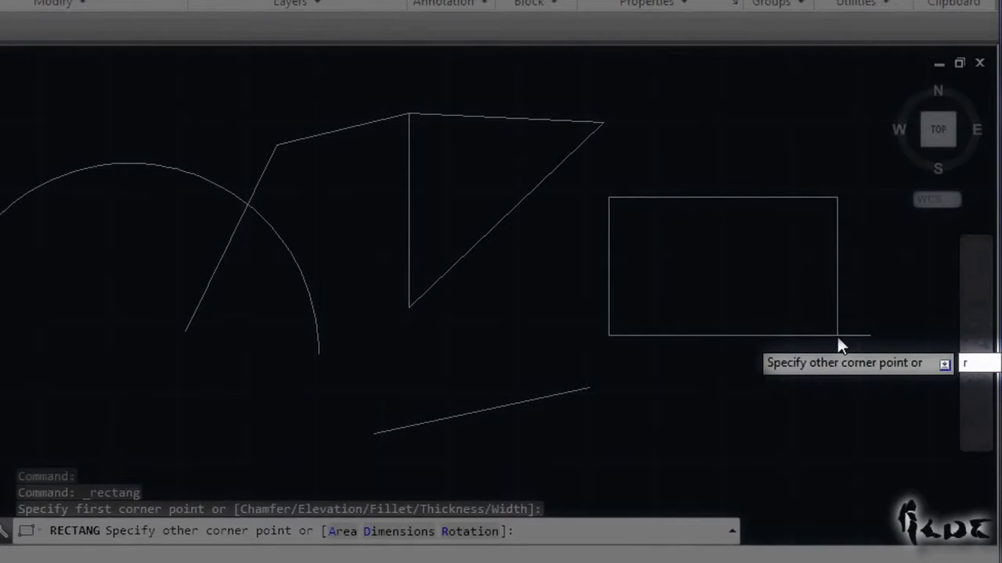
{"action": "key", "text": "Return"}
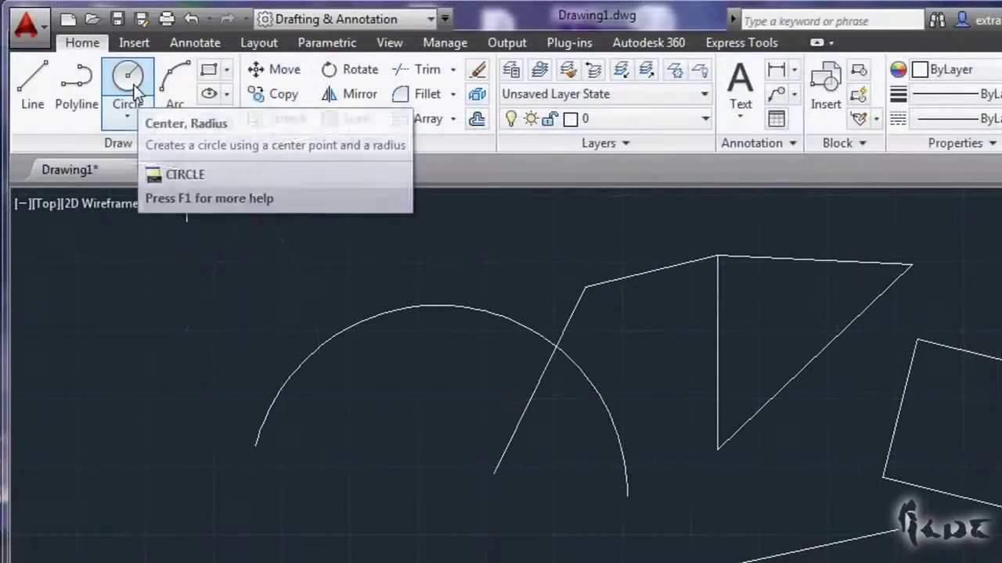
- Draw a circle by center and radius to the left of the large arc, leaving no command active
{"action": "left_click", "coordinate": [135, 87]}
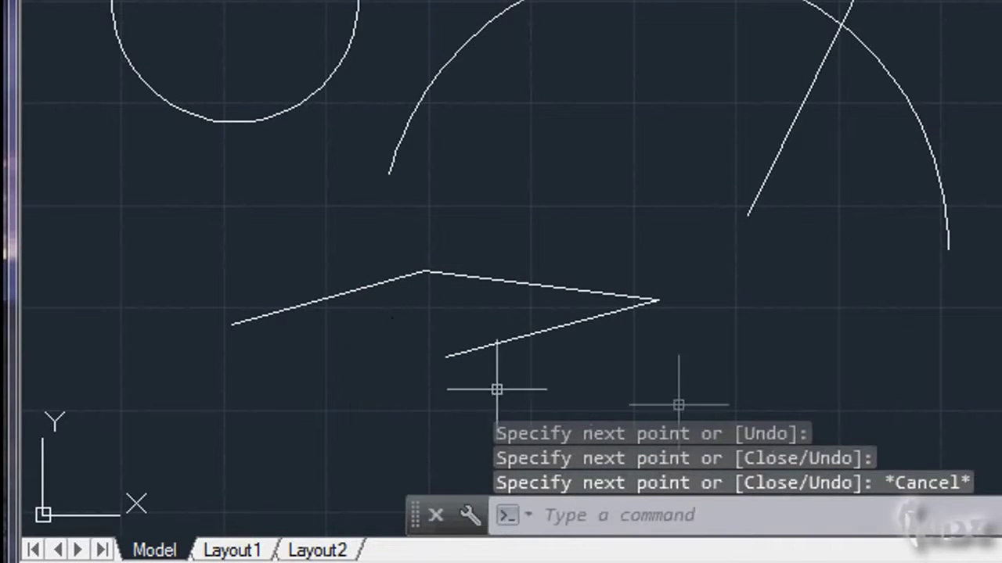
{"action": "key", "text": "Escape"}
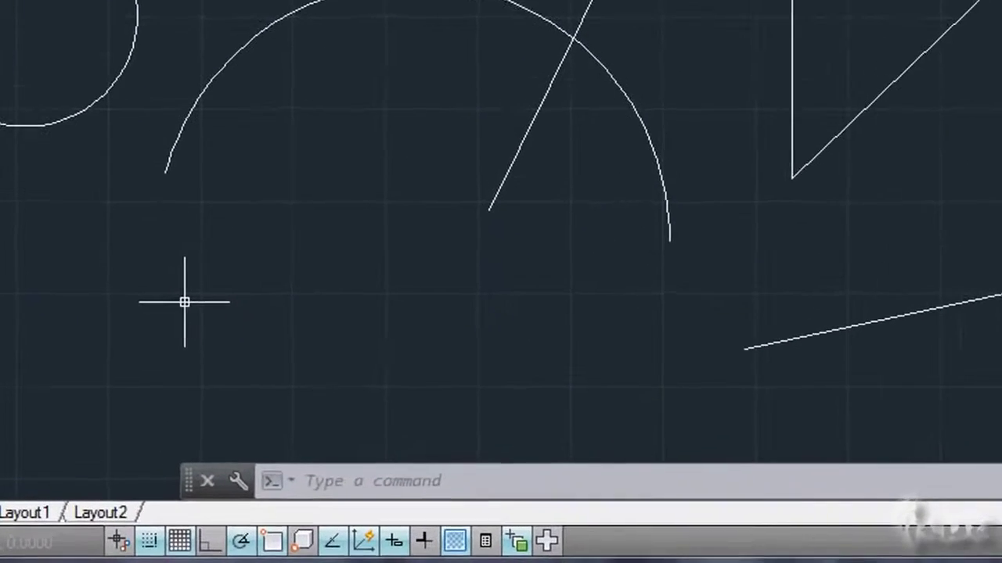
{"action": "type", "text": "ERASE"}
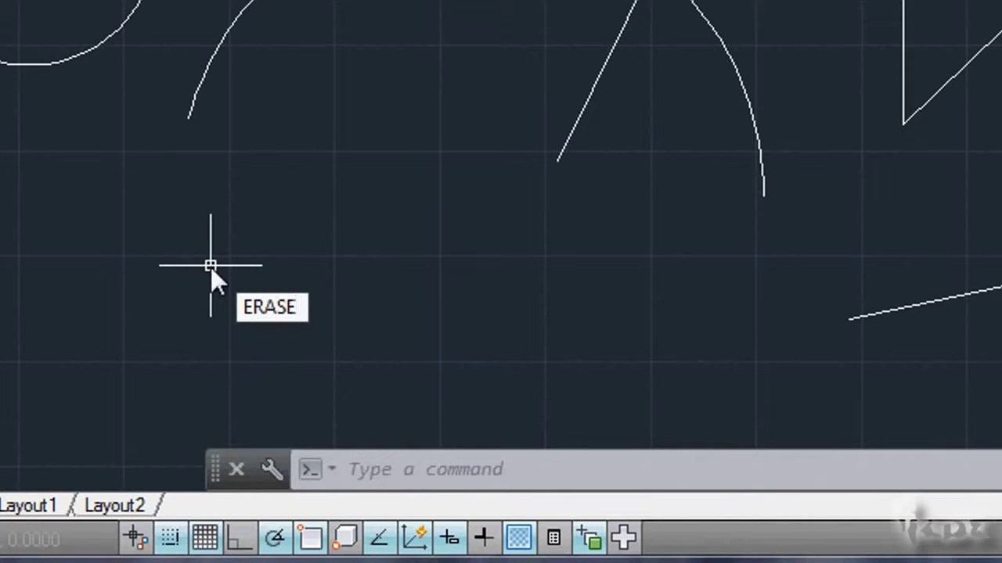
{"action": "key", "text": "Escape"}
{"action": "type", "text": "LINE"}
{"action": "key", "text": "Escape"}
{"action": "type", "text": "ARC"}
{"action": "key", "text": "Escape"}
{"action": "type", "text": "RECTANG"}
{"action": "key", "text": "Escape"}
{"action": "type", "text": "ARC"}
{"action": "key", "text": "Escape"}
{"action": "type", "text": "ERASE"}
{"action": "key", "text": "Escape"}
{"action": "type", "text": "LINE"}
{"action": "key", "text": "Escape"}
- Draw a small three-point arc below the circle with the ARC command, placing its end point at distance 34.4 from the second point
{"action": "type", "text": "ARC"}
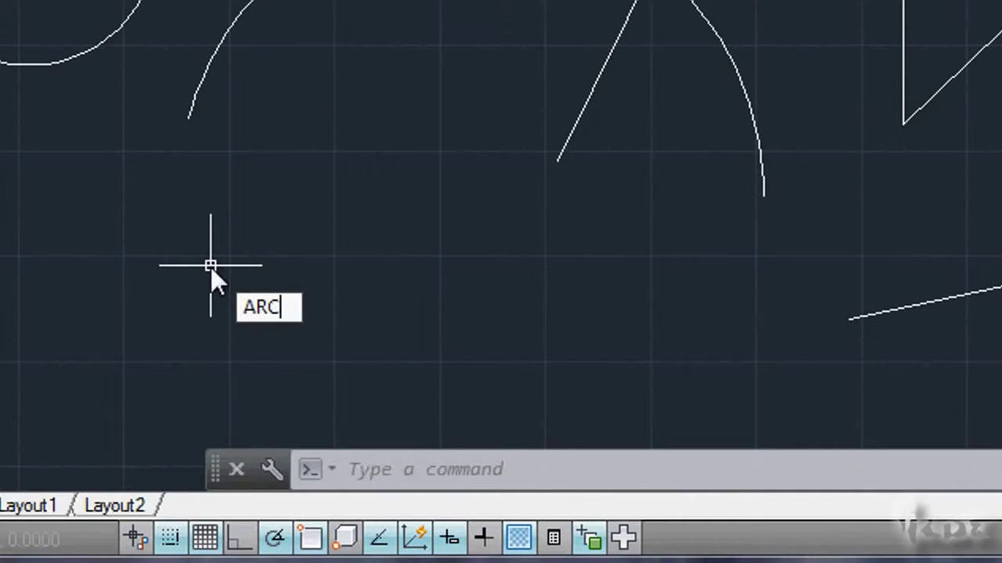
{"action": "key", "text": "Return"}
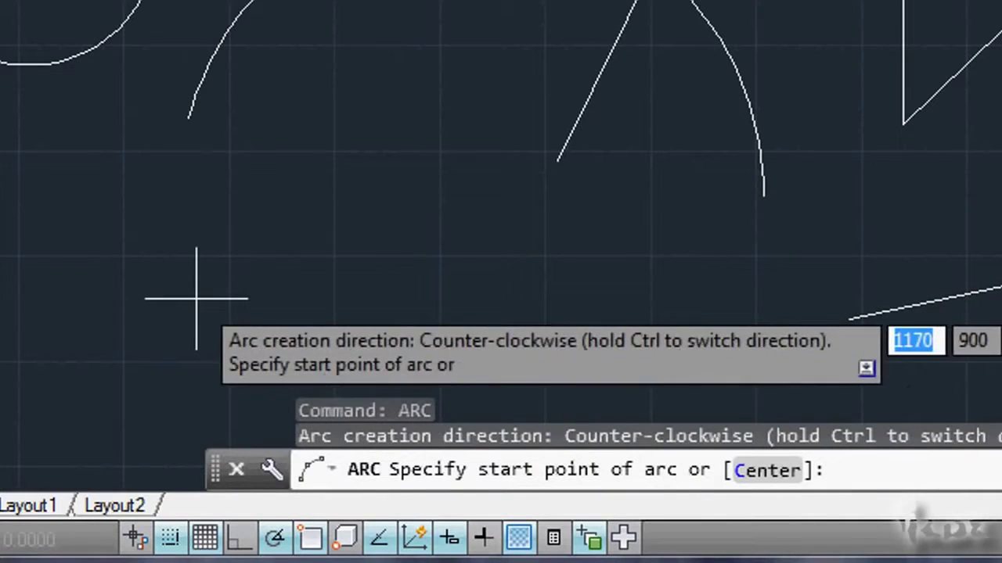
{"action": "left_click", "coordinate": [55, 305]}
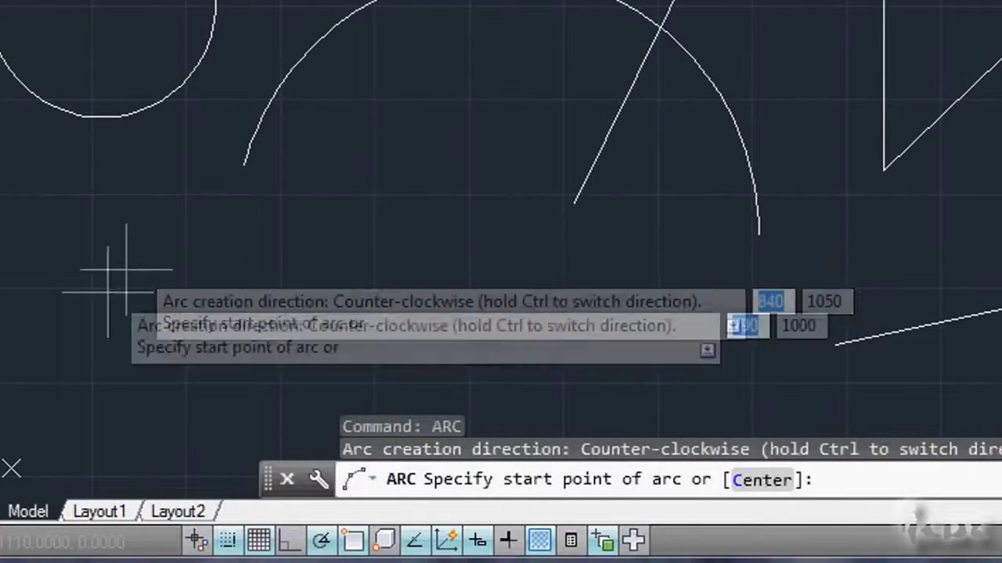
{"action": "left_click", "coordinate": [91, 345]}
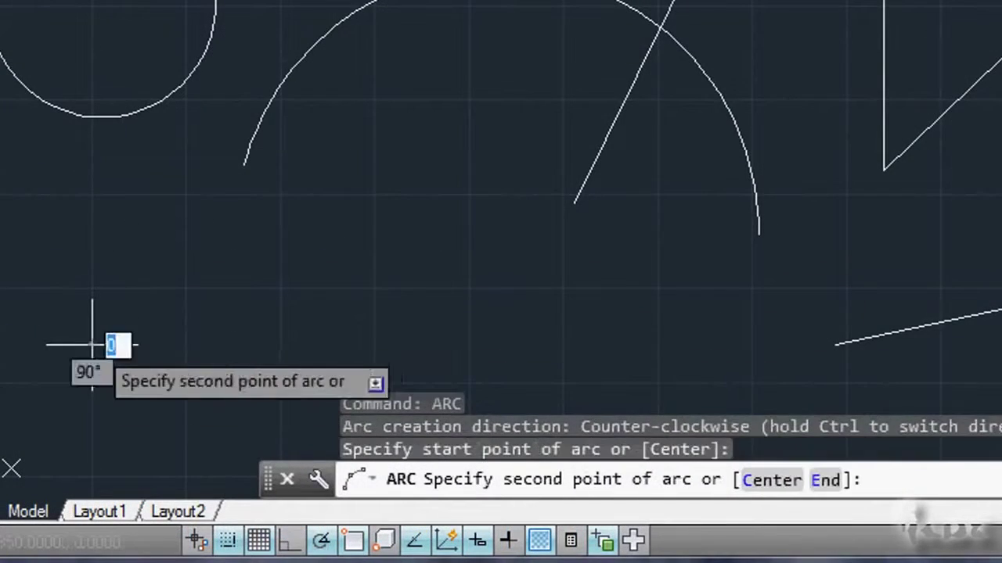
{"action": "left_click", "coordinate": [202, 254]}
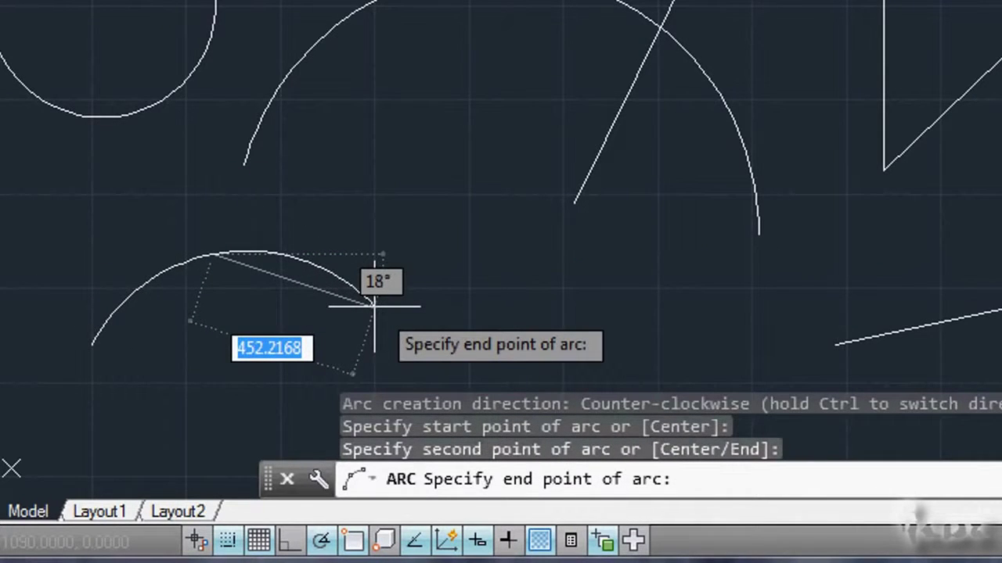
{"action": "key", "text": "BackSpace"}
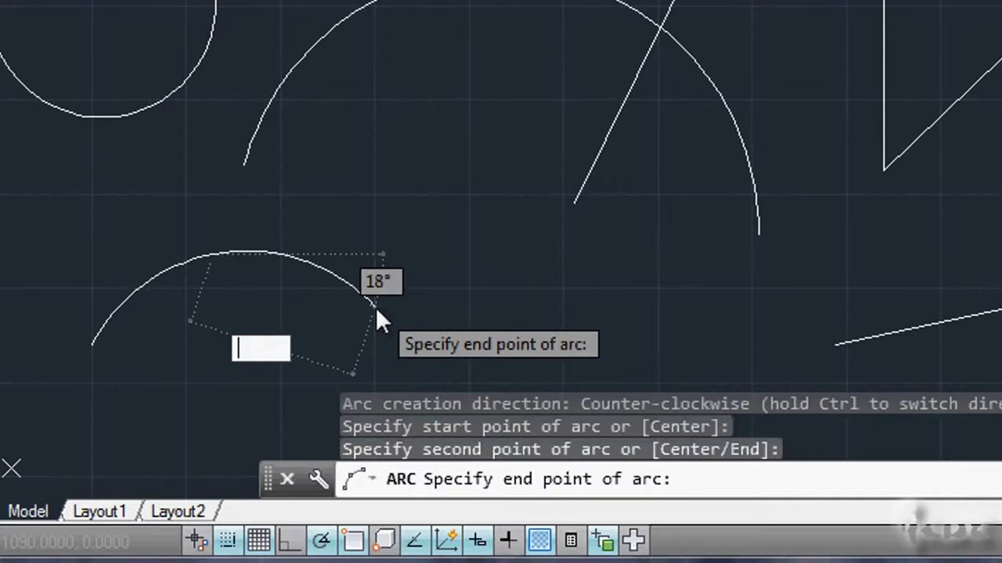
{"action": "type", "text": "34.4"}
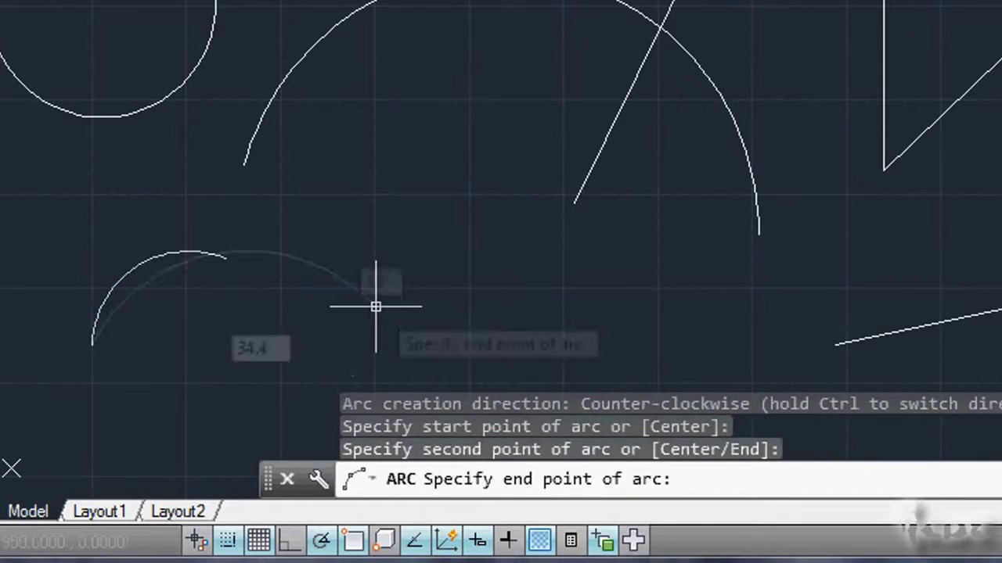
{"action": "key", "text": "Return"}
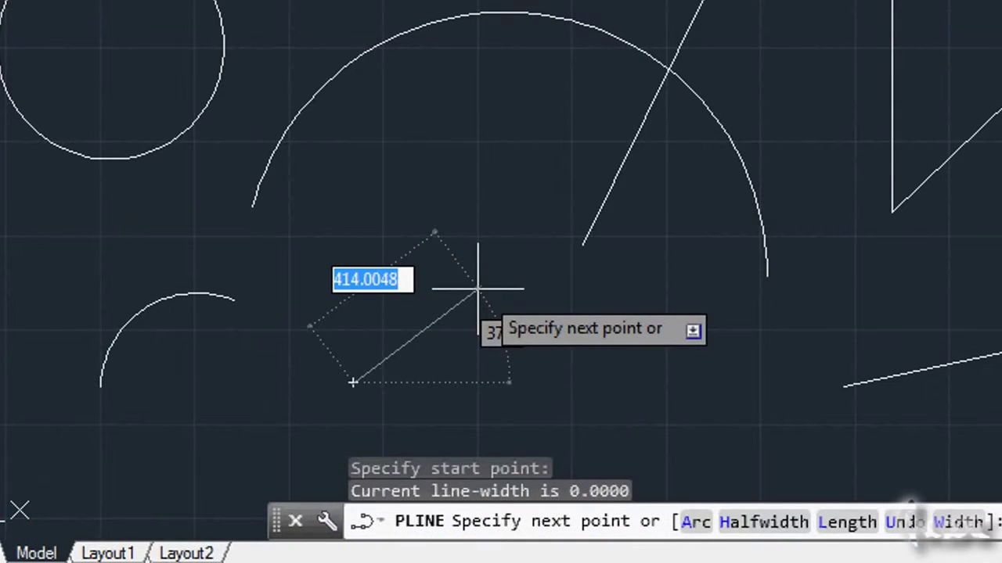
- Examine the polyline's next-point options: Arc, Halfwidth, Length, Undo and Width
{"action": "key", "text": "Down"}
{"action": "key", "text": "Down"}
{"action": "key", "text": "Down"}
{"action": "key", "text": "Down"}
{"action": "key", "text": "Down"}
{"action": "key", "text": "Down"}
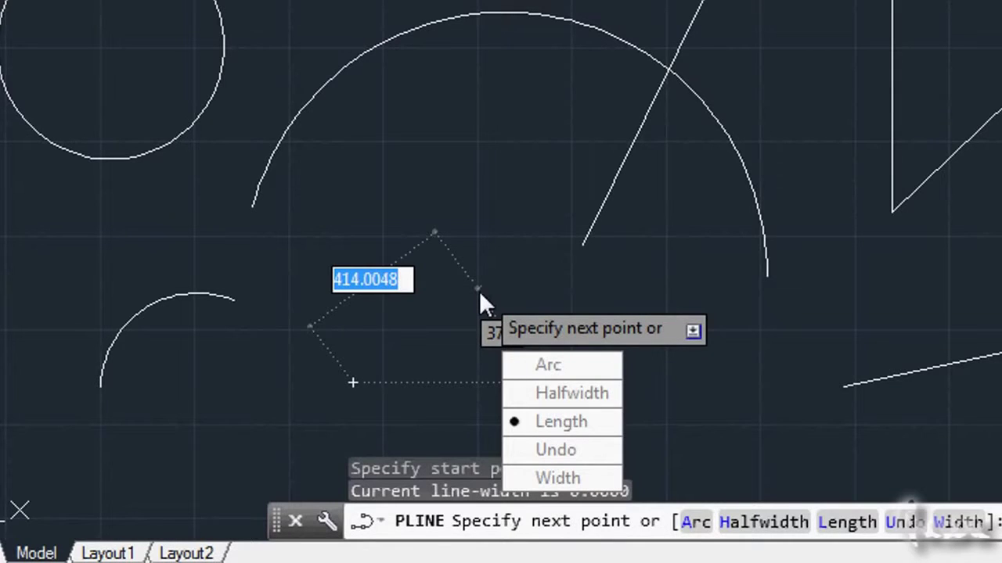
{"action": "key", "text": "Up"}
{"action": "key", "text": "Up"}
{"action": "key", "text": "Up"}
{"action": "key", "text": "Up"}
{"action": "key", "text": "Down"}
{"action": "key", "text": "Down"}
{"action": "key", "text": "Down"}
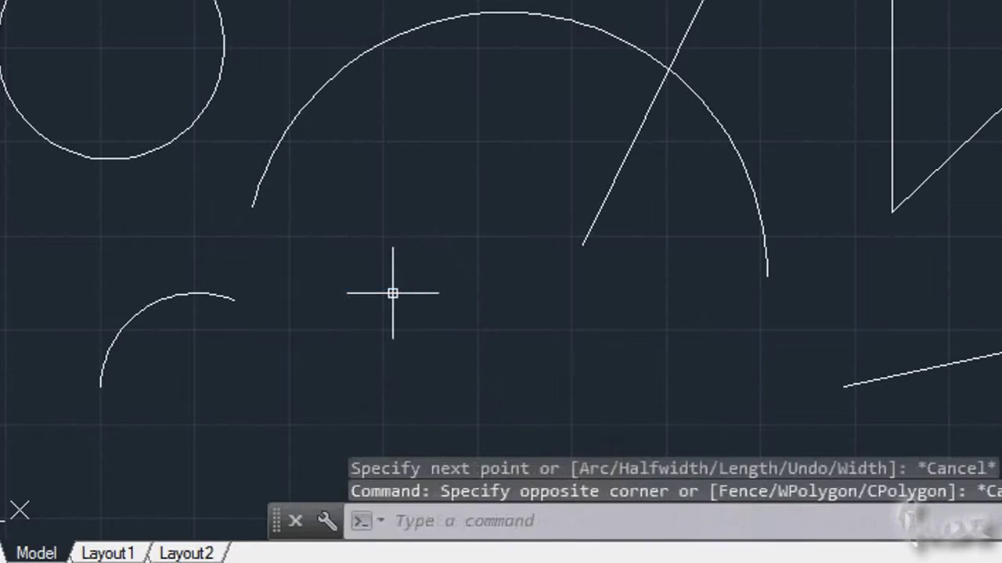
- Erase the small arc, the separate line below the triangle and the rotated rectangle, using DELETE (ERASE) from the suggestions for "D"
{"action": "type", "text": "D"}
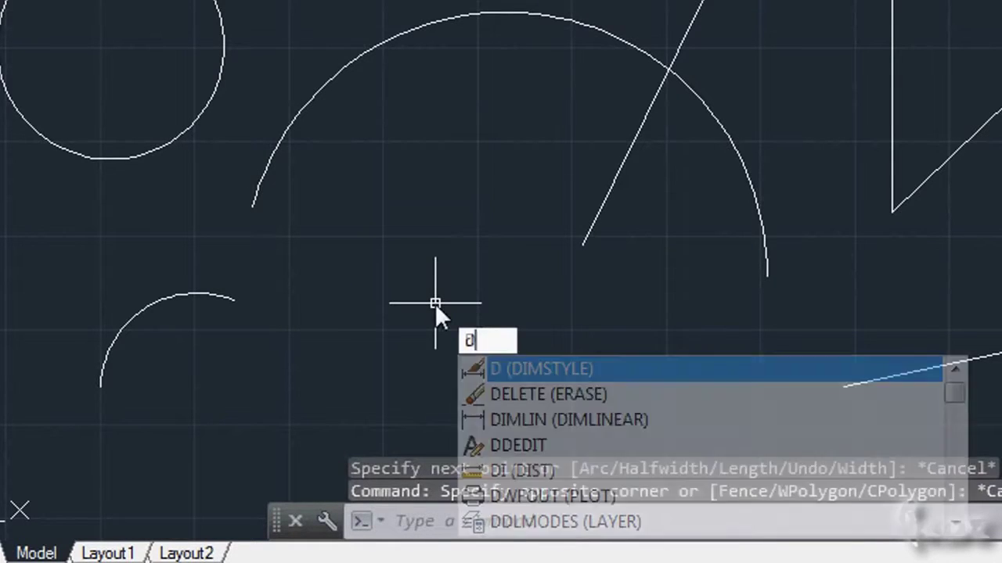
{"action": "key", "text": "Down"}
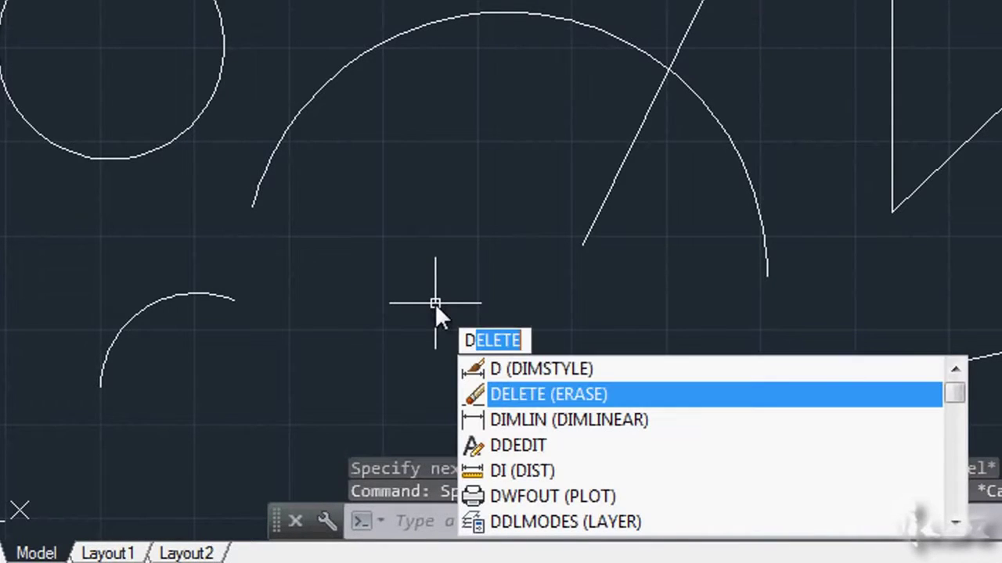
{"action": "key", "text": "Down"}
{"action": "key", "text": "Down"}
{"action": "key", "text": "Down"}
{"action": "key", "text": "Down"}
{"action": "key", "text": "Down"}
{"action": "key", "text": "Up"}
{"action": "key", "text": "Up"}
{"action": "key", "text": "Up"}
{"action": "key", "text": "Up"}
{"action": "key", "text": "Up"}
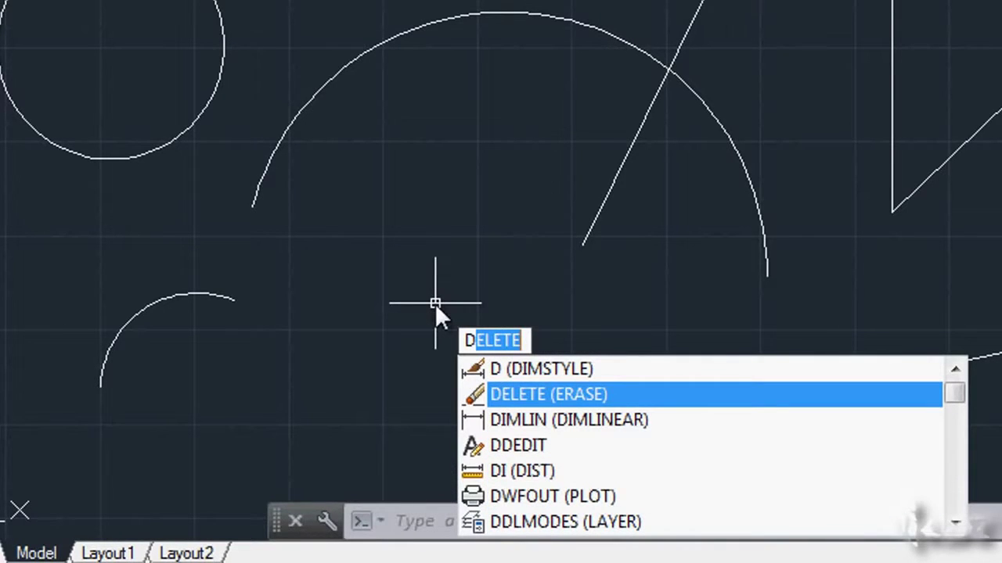
{"action": "key", "text": "Return"}
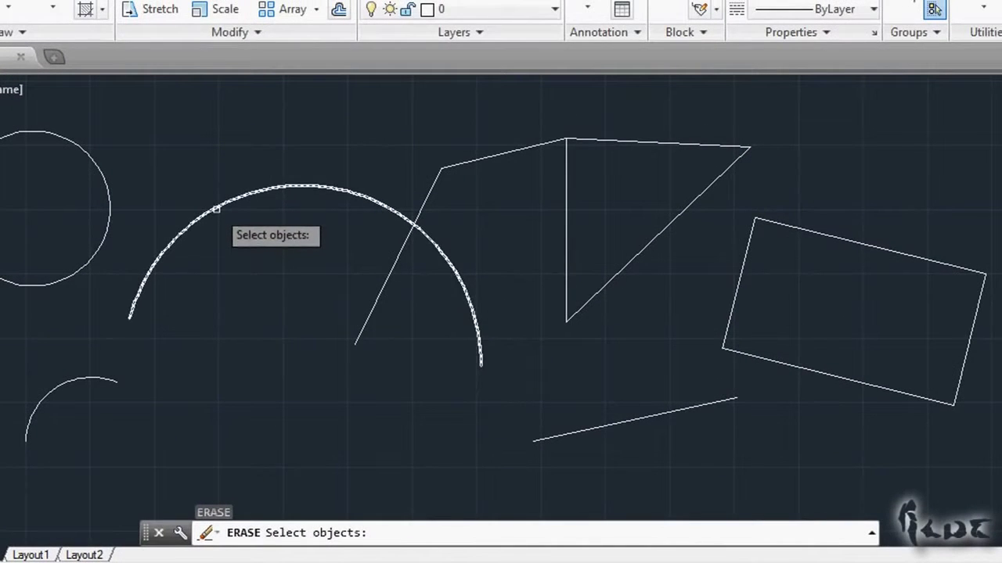
{"action": "left_click", "coordinate": [76, 383]}
{"action": "left_click", "coordinate": [558, 442]}
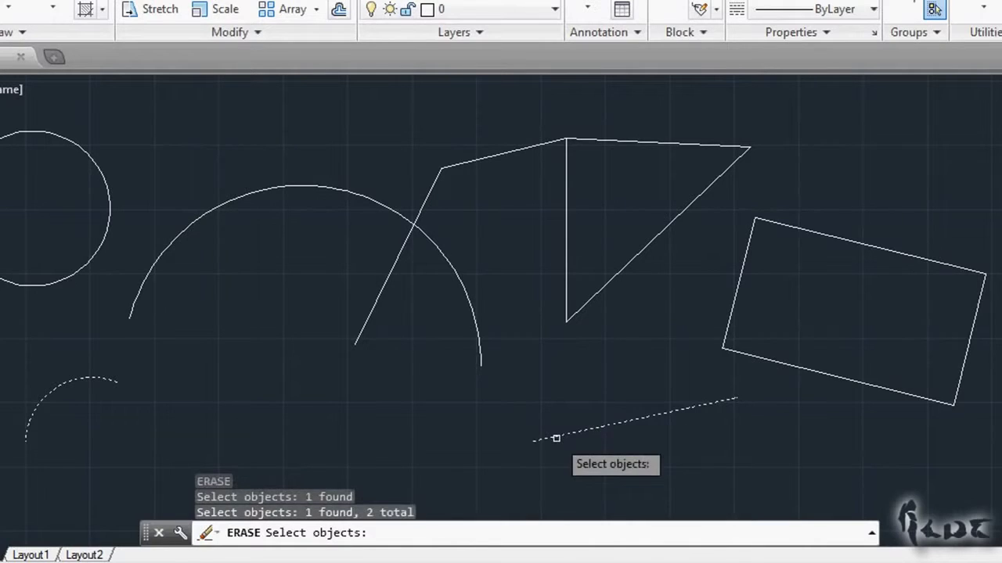
{"action": "left_click", "coordinate": [723, 341]}
{"action": "key", "text": "Return"}
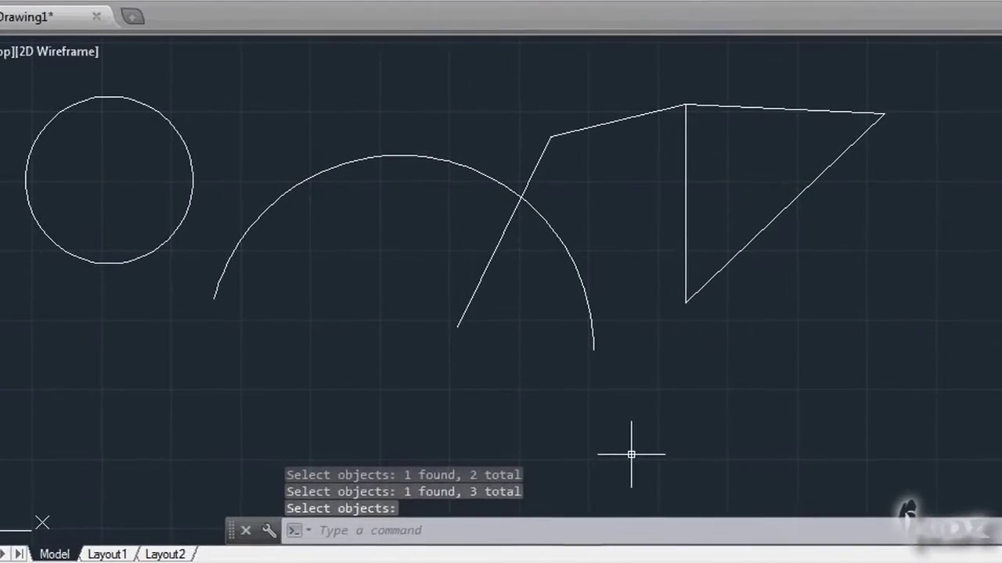
- Delete the circle beside the large arc by selecting it before erasing
{"action": "left_click", "coordinate": [145, 186]}
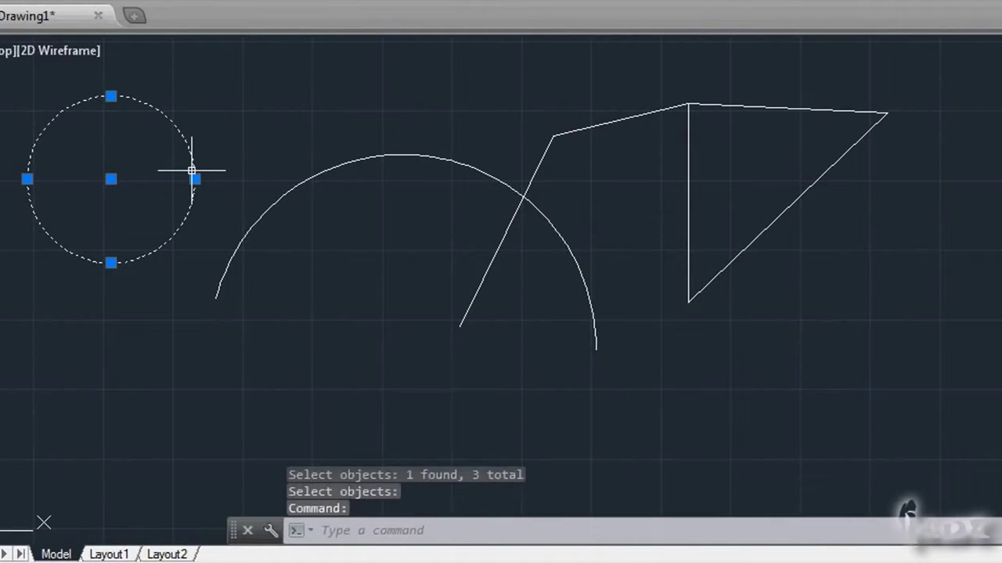
{"action": "key", "text": "Delete"}
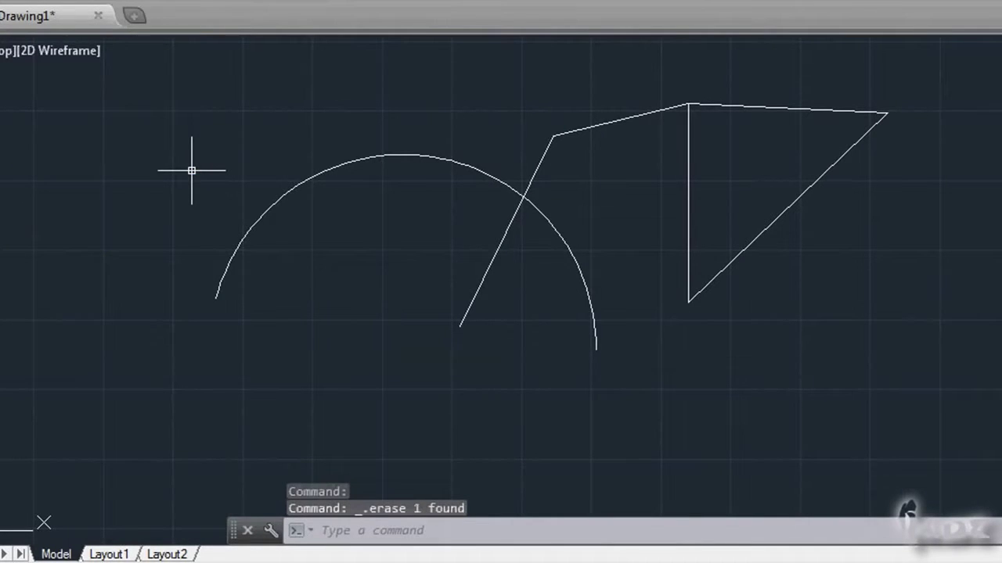
- Set the large arc's color to Yellow and clear the selection
{"action": "left_click", "coordinate": [367, 158]}
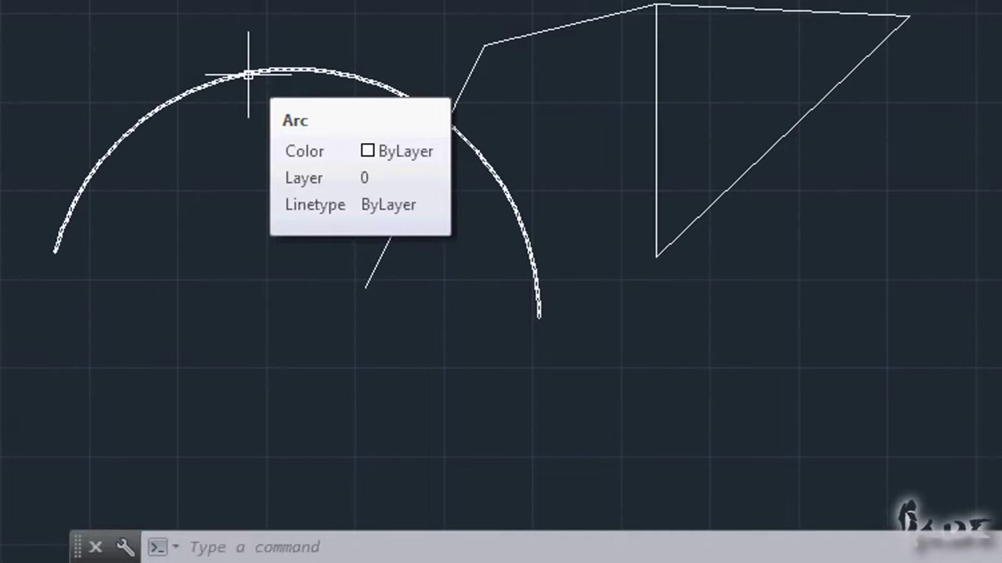
{"action": "left_click", "coordinate": [248, 74]}
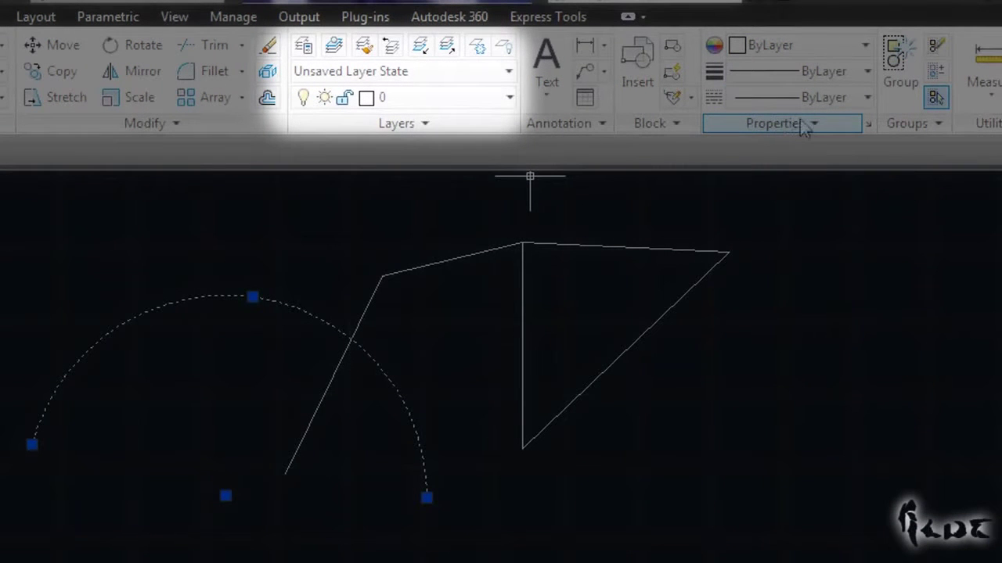
{"action": "left_click", "coordinate": [818, 125]}
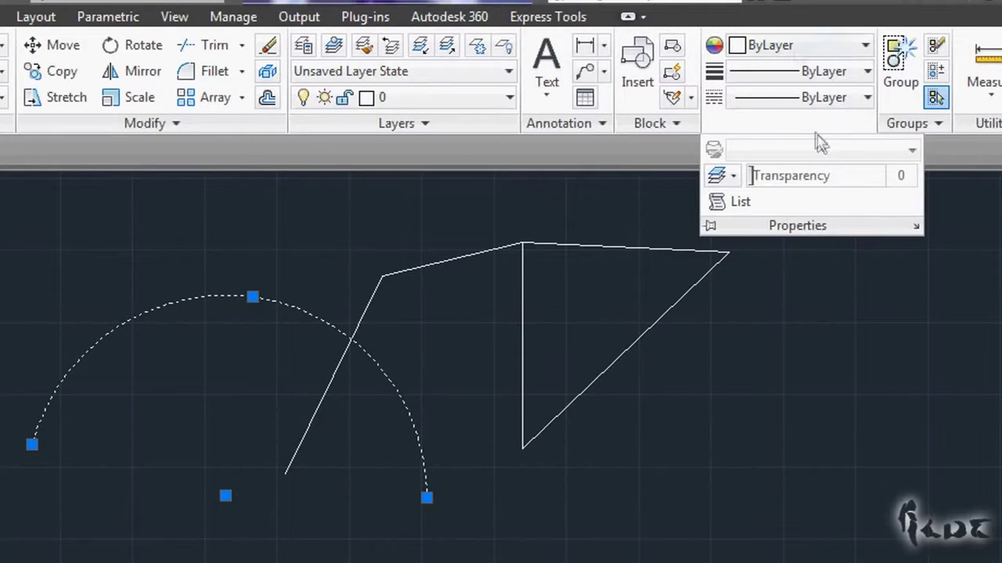
{"action": "left_click", "coordinate": [795, 45]}
{"action": "left_click", "coordinate": [777, 152]}
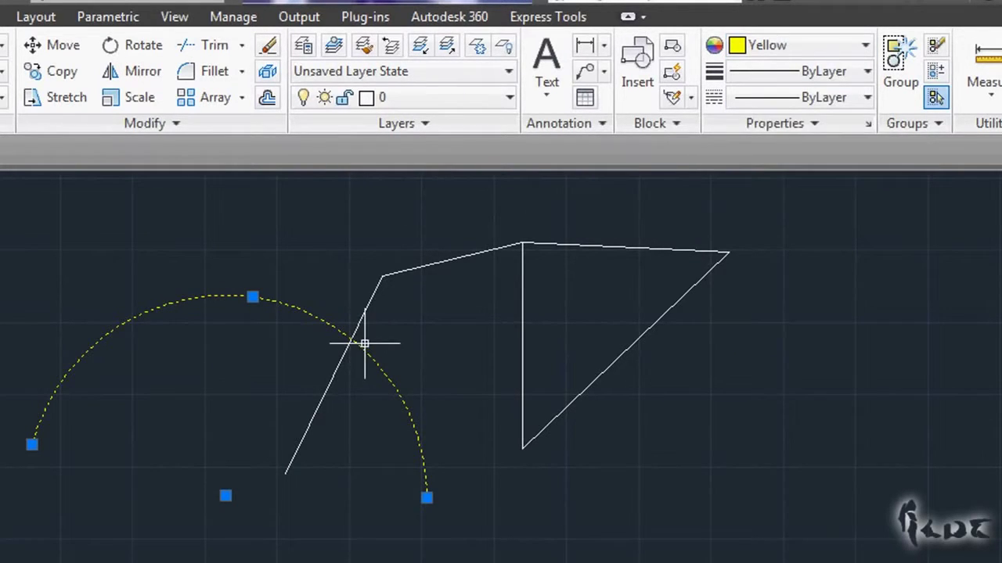
{"action": "key", "text": "Escape"}
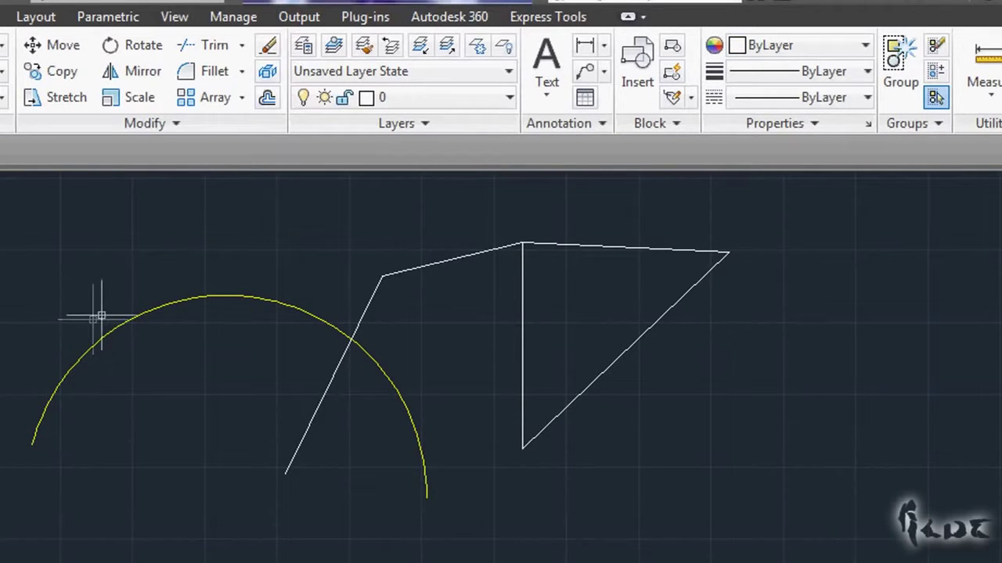
- Set the large arc's lineweight to 0.20 mm and its transparency to 44, and view the full object properties
{"action": "left_click", "coordinate": [825, 124]}
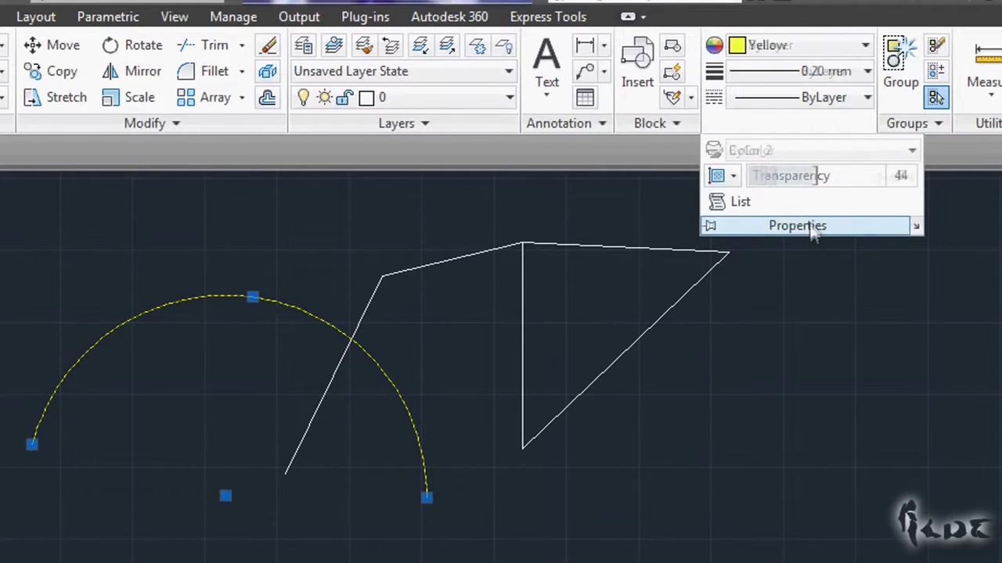
{"action": "left_click", "coordinate": [813, 223]}
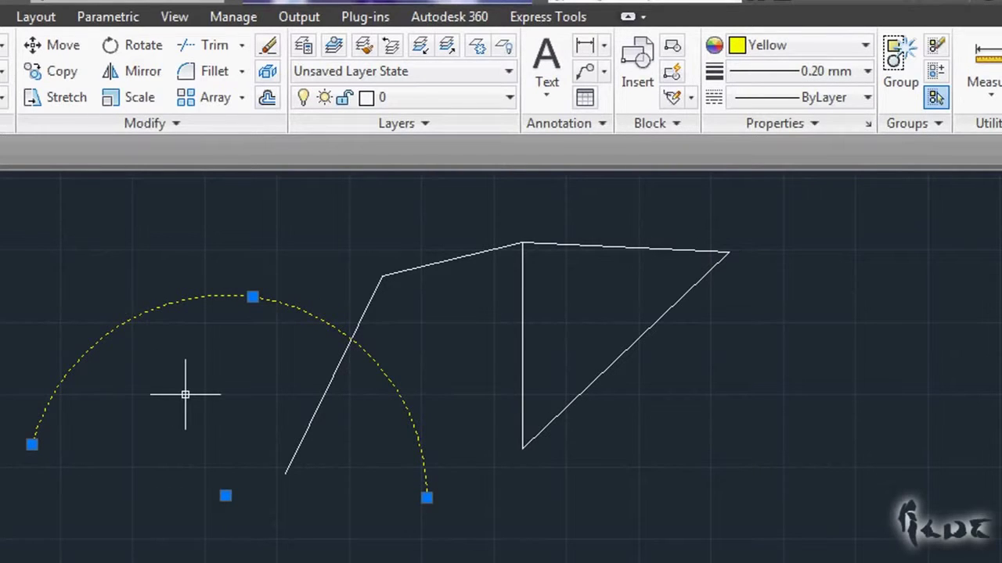
{"action": "key", "text": "Escape"}
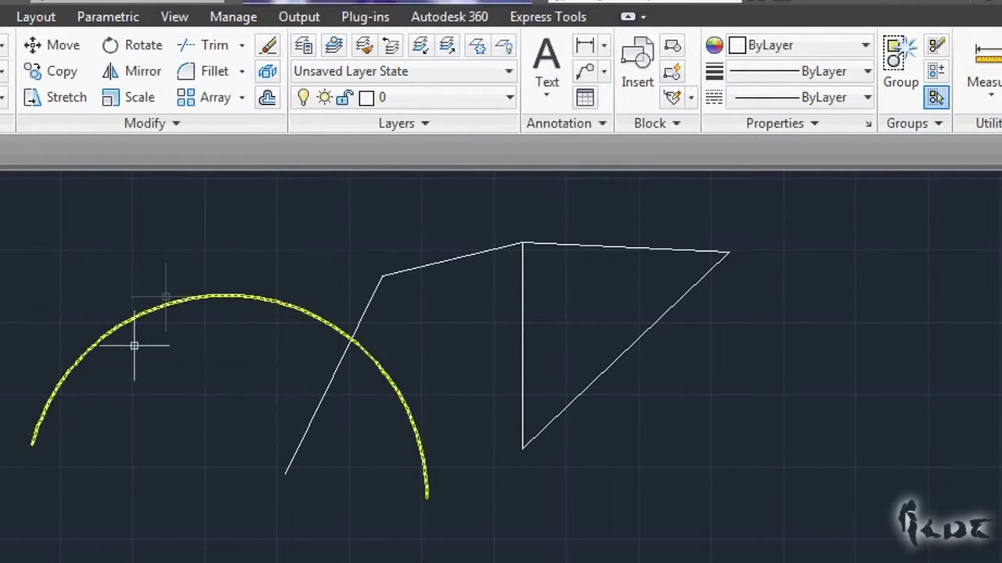
{"action": "left_click", "coordinate": [867, 123]}
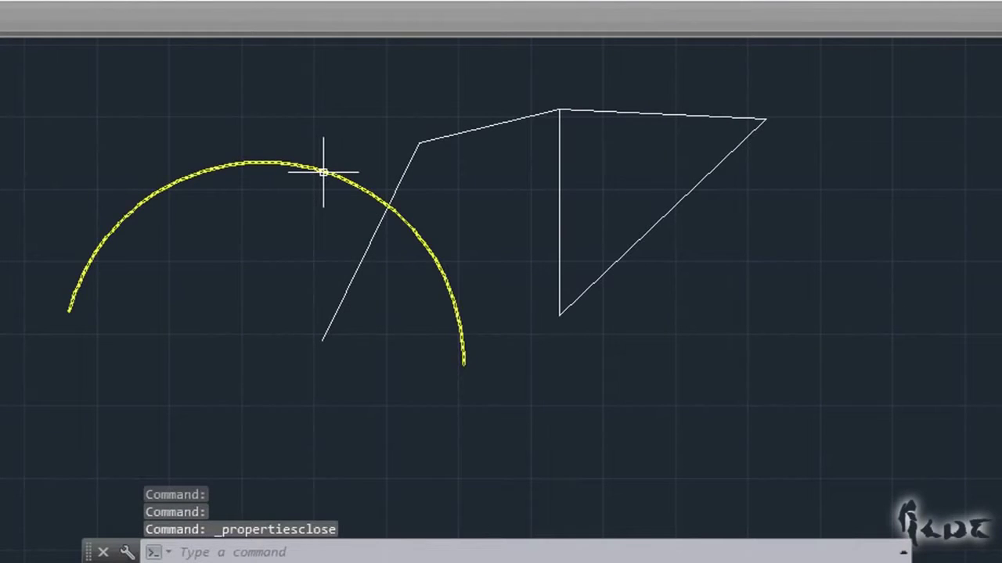
- Select the large arc on its own, and select the arc and all the lines together with a window
{"action": "left_click", "coordinate": [322, 168]}
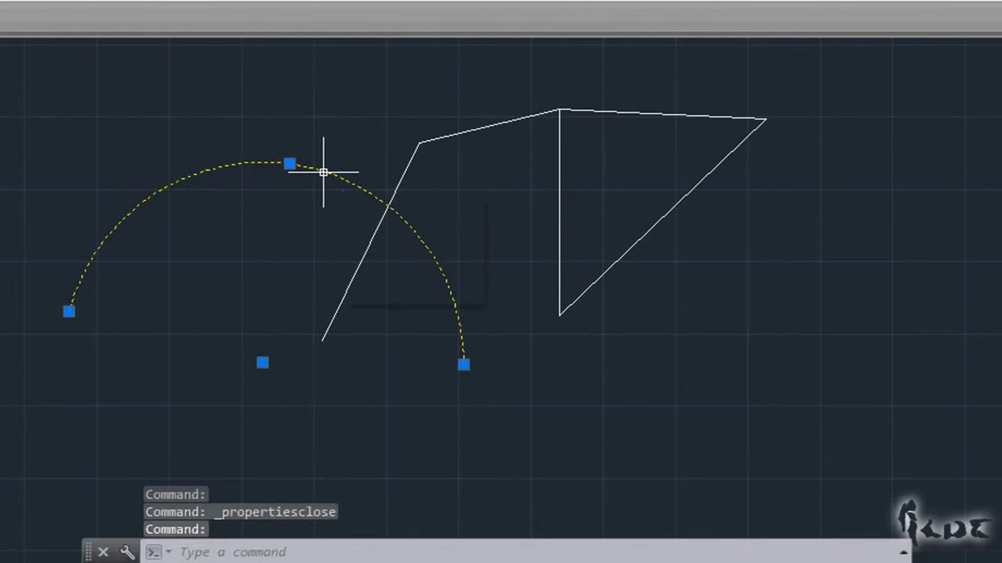
{"action": "left_click", "coordinate": [405, 174]}
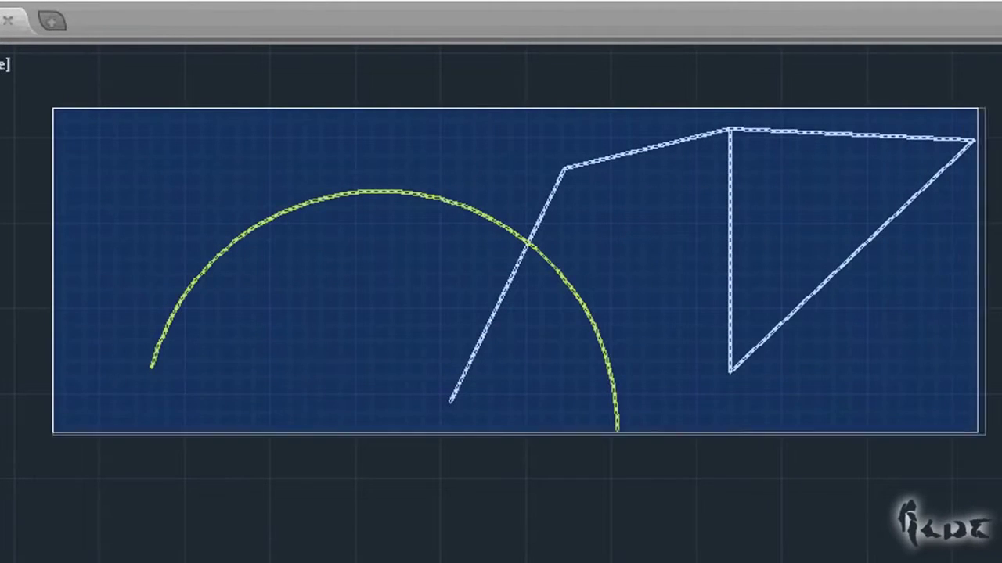
{"action": "left_click", "coordinate": [993, 457]}
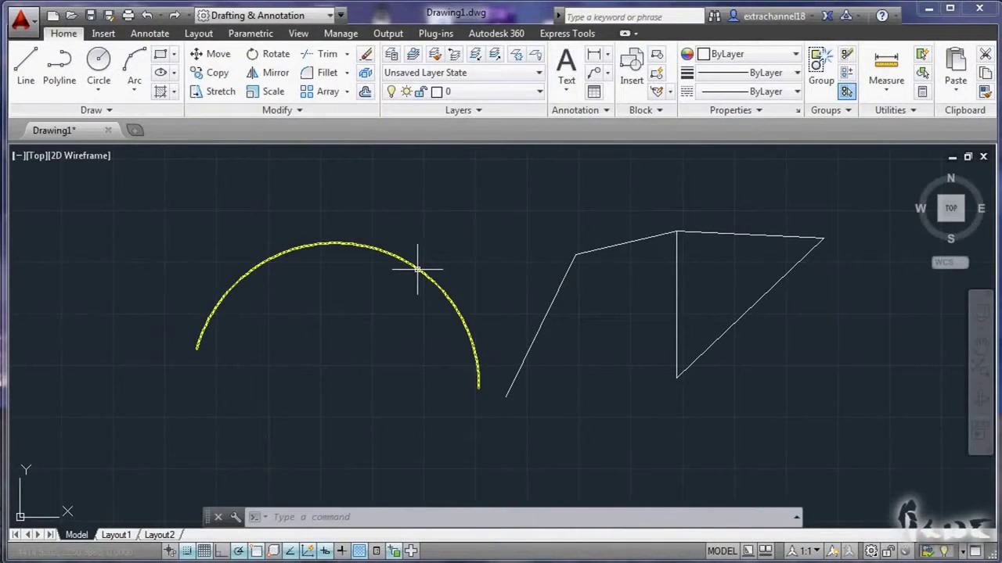
- Practise adding objects to a selection with the slanted line and the upper line joined to it, and clear the selection
{"action": "left_click", "coordinate": [552, 301]}
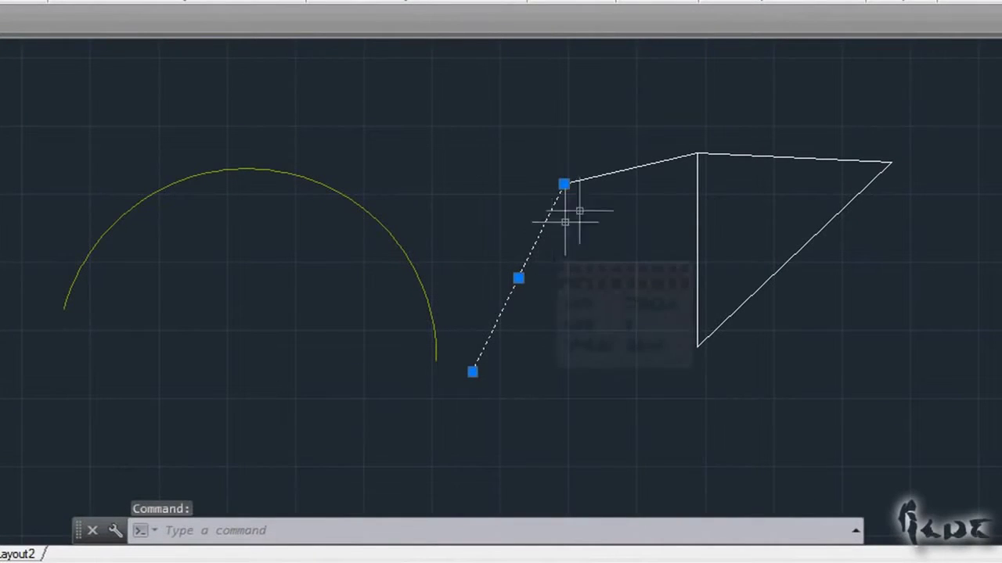
{"action": "key", "text": "Escape"}
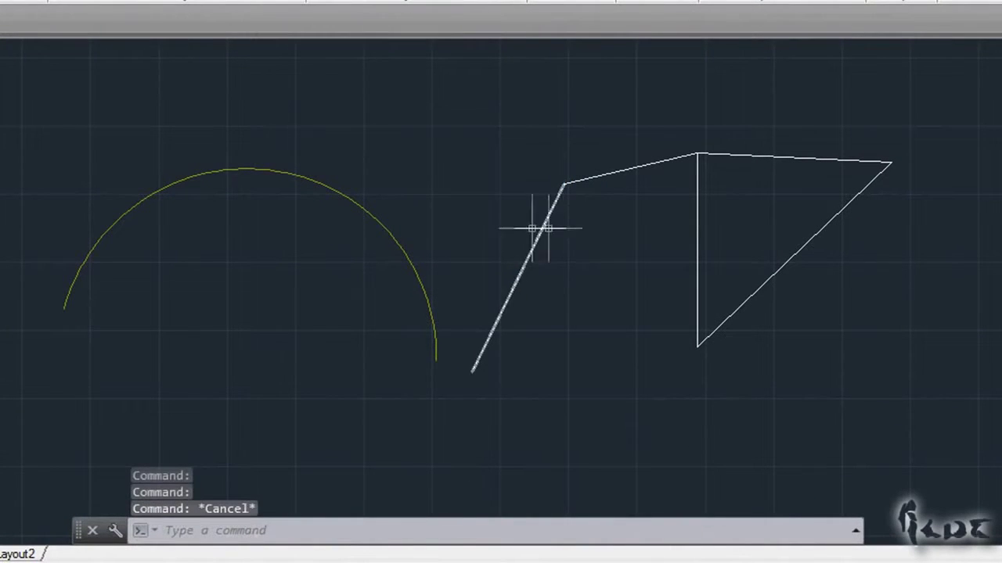
{"action": "left_click", "coordinate": [541, 226]}
{"action": "left_click", "coordinate": [626, 177]}
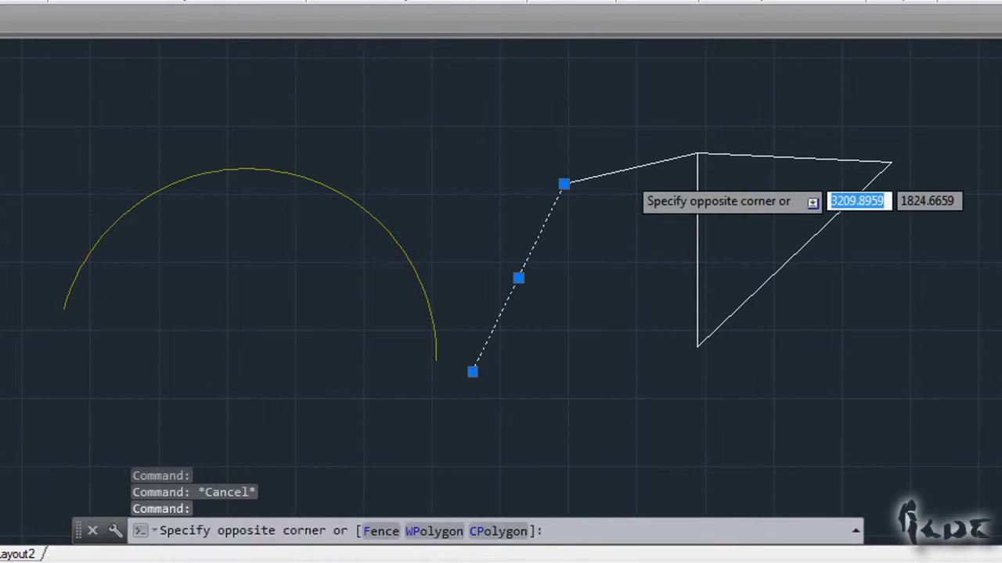
{"action": "key", "text": "Escape"}
{"action": "left_click", "coordinate": [585, 181]}
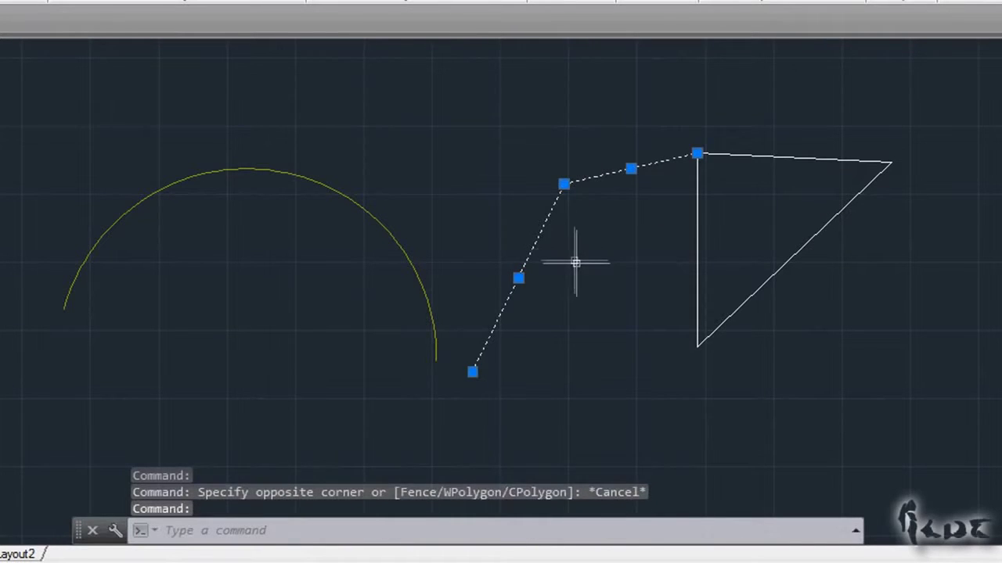
{"action": "key", "text": "Escape"}
{"action": "left_click", "coordinate": [525, 268]}
{"action": "left_click", "coordinate": [592, 178]}
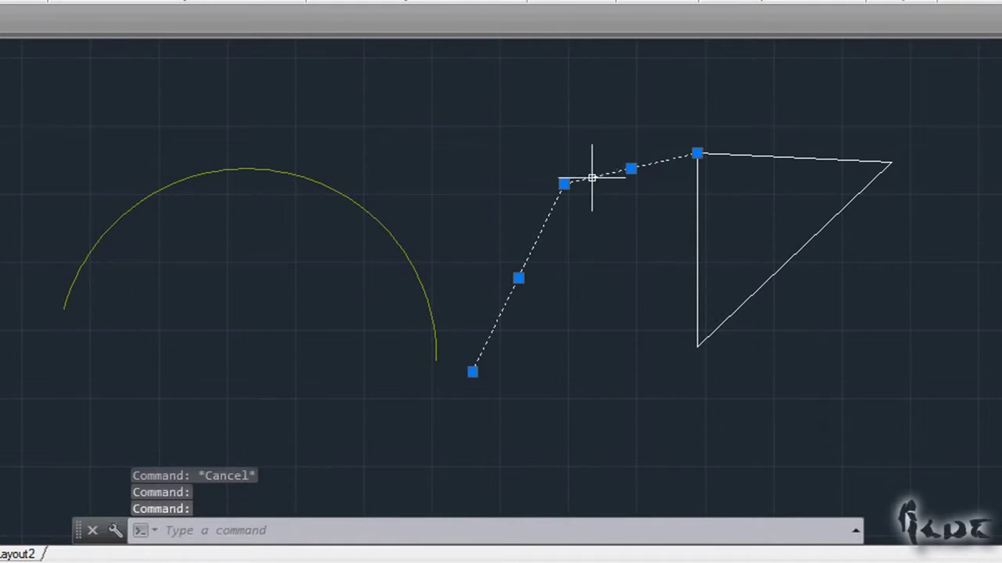
{"action": "key", "text": "Escape"}
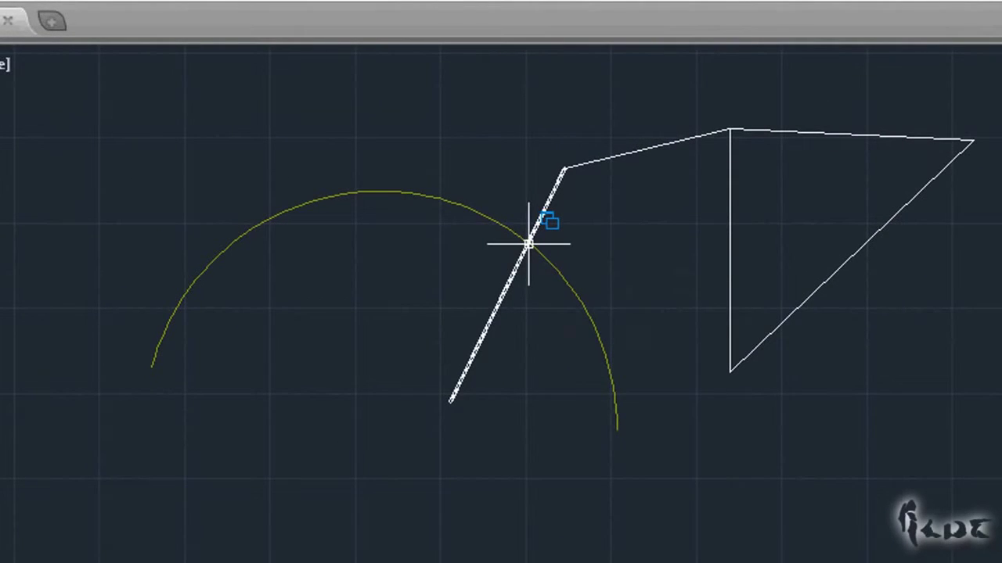
- Pick the Line from the overlapping objects where it crosses the arc using selection cycling, and clear the selection
{"action": "left_click", "coordinate": [528, 244]}
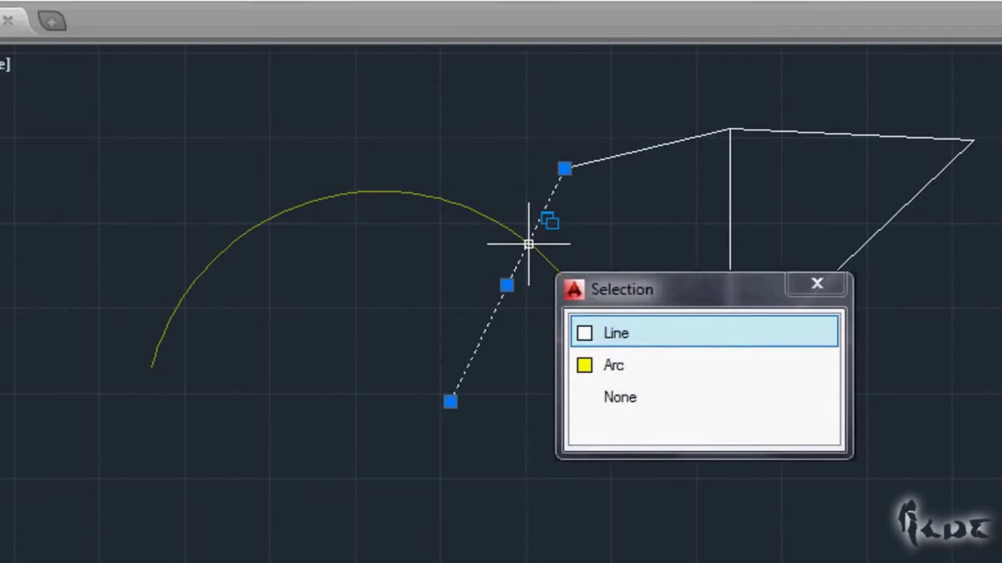
{"action": "left_click", "coordinate": [651, 337]}
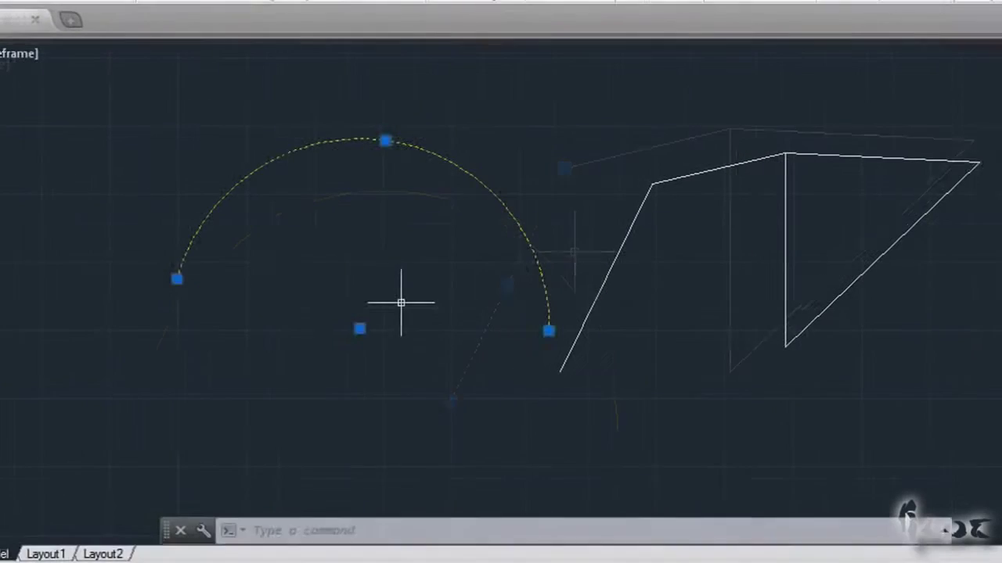
{"action": "key", "text": "Escape"}
{"action": "key", "text": "Escape"}
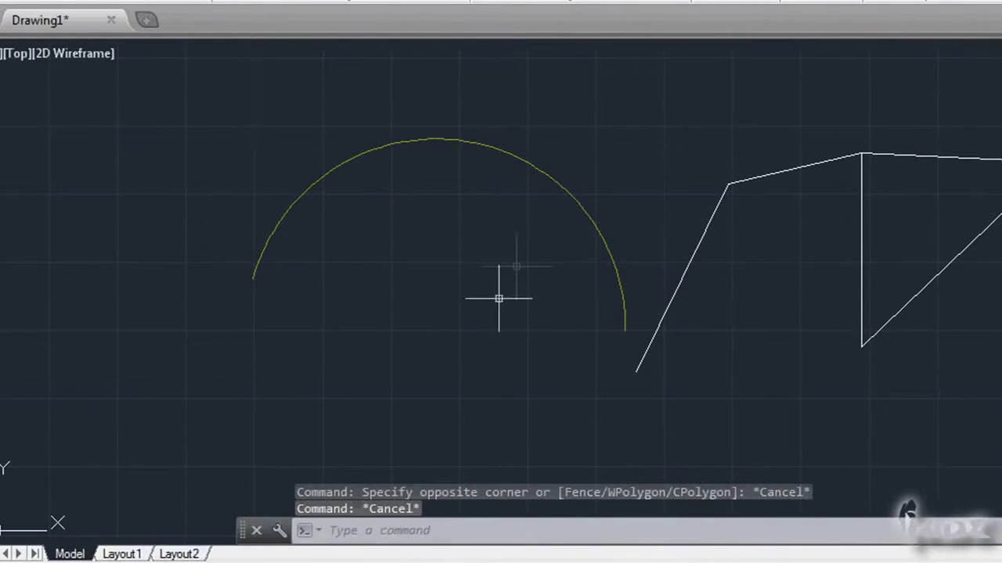
- Move the large arc down and to the left by its center grip
{"action": "left_click", "coordinate": [503, 153]}
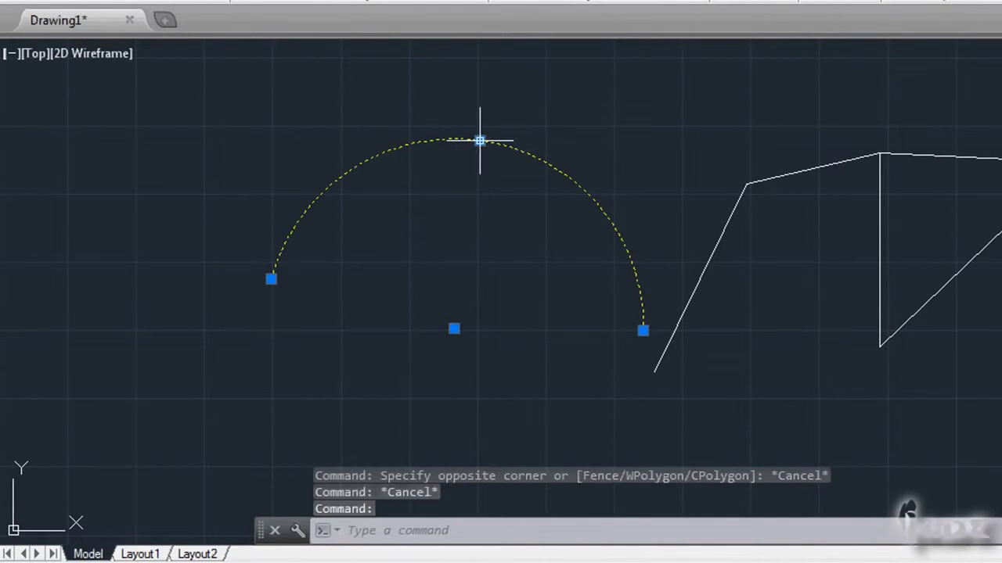
{"action": "left_click", "coordinate": [453, 329]}
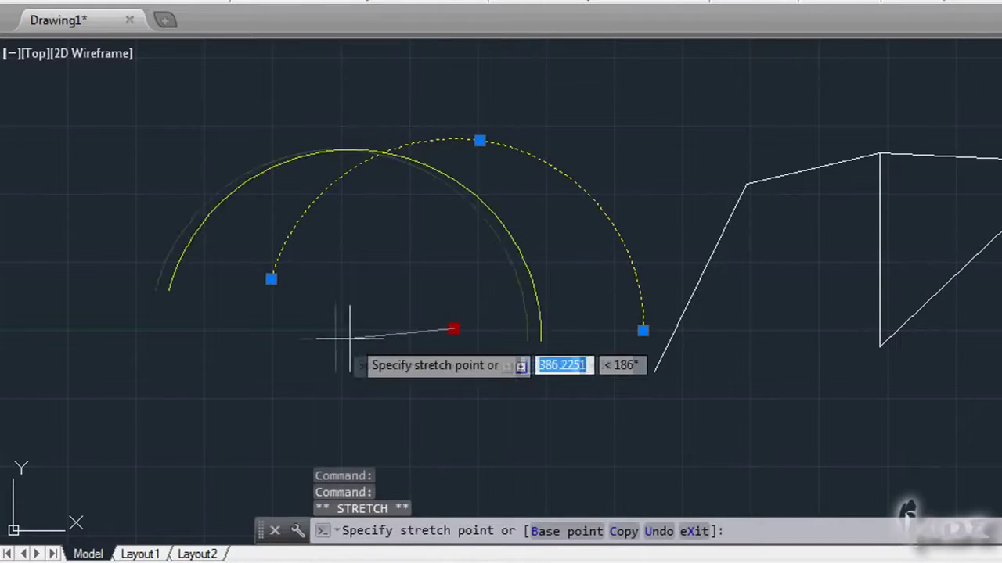
{"action": "left_click", "coordinate": [229, 387]}
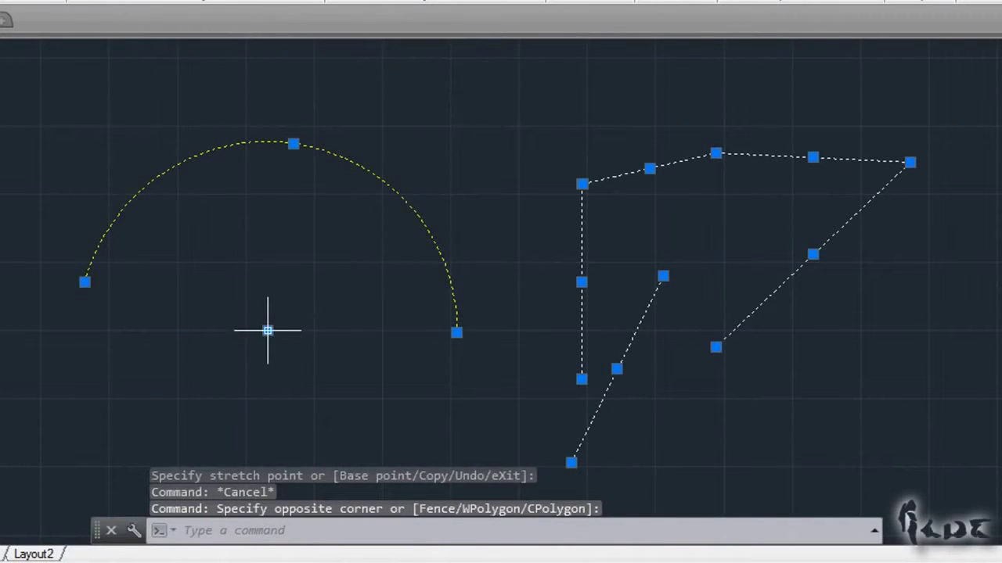
- Move the large arc up and to the right by its center grip, and try stretching the slanted line's upper endpoint
{"action": "left_click", "coordinate": [268, 330]}
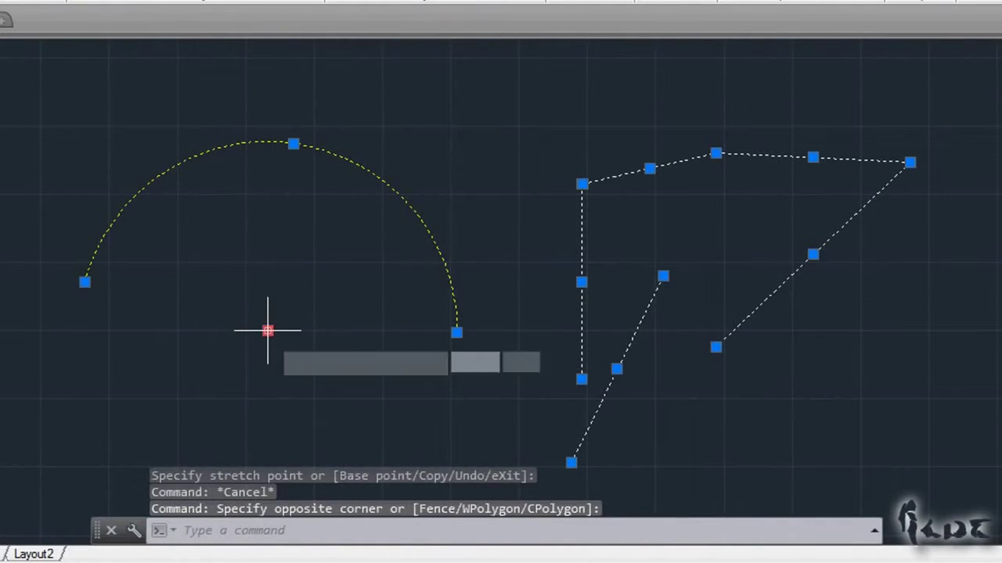
{"action": "left_click", "coordinate": [371, 250]}
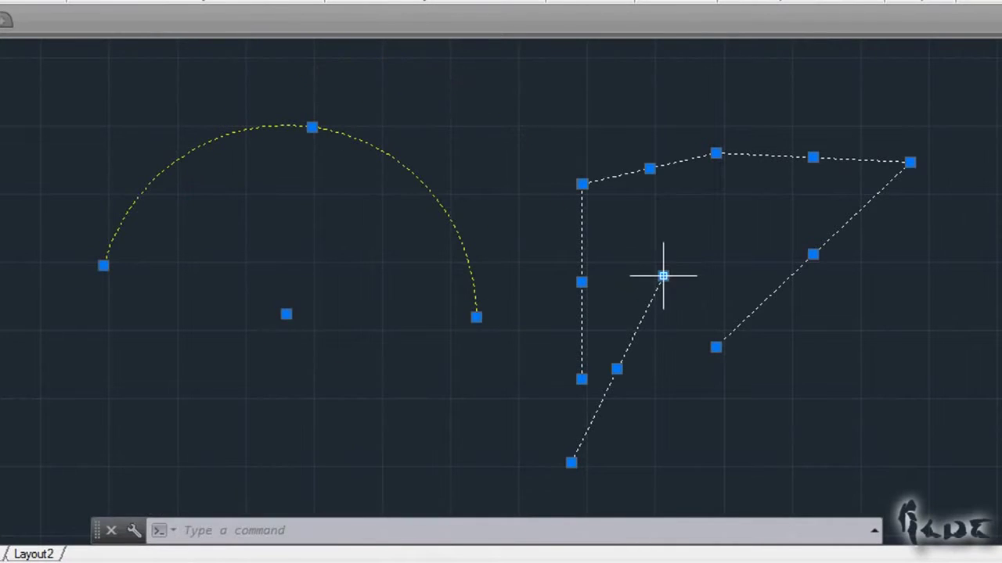
{"action": "left_click", "coordinate": [663, 276]}
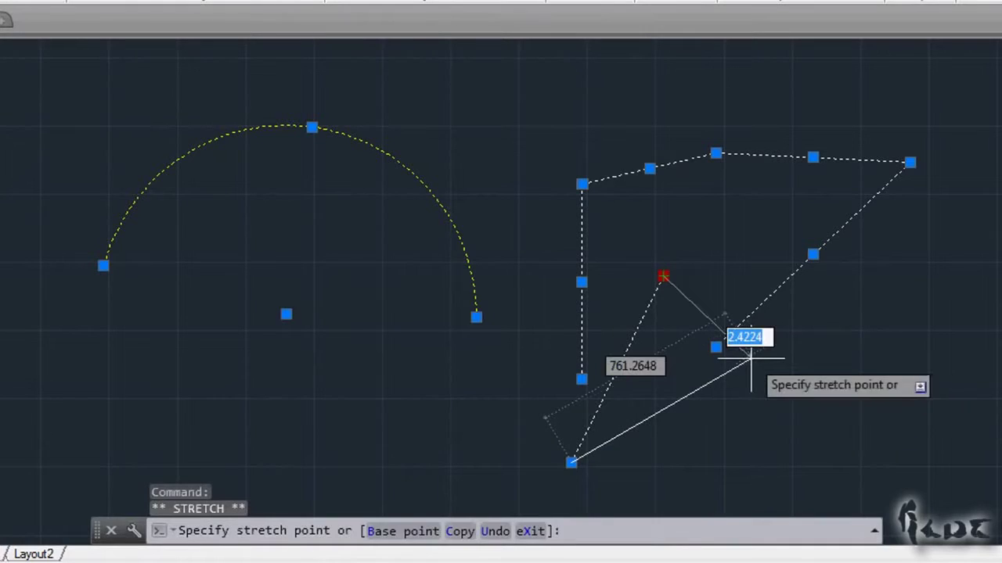
{"action": "key", "text": "Escape"}
- Stretch the right endpoint of the large arc down and to the left so that it curves around its lower side
{"action": "left_click", "coordinate": [368, 146]}
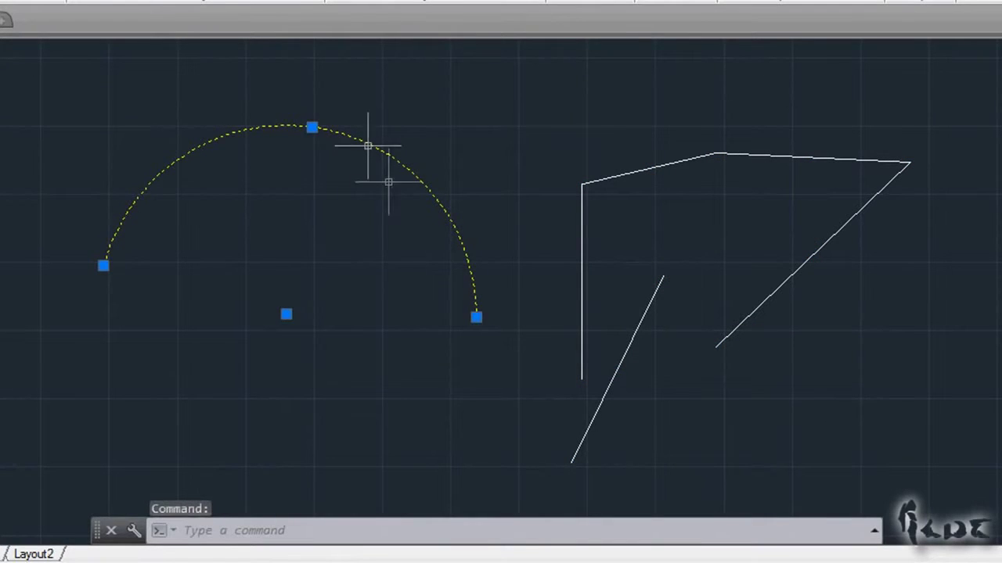
{"action": "left_click", "coordinate": [476, 317]}
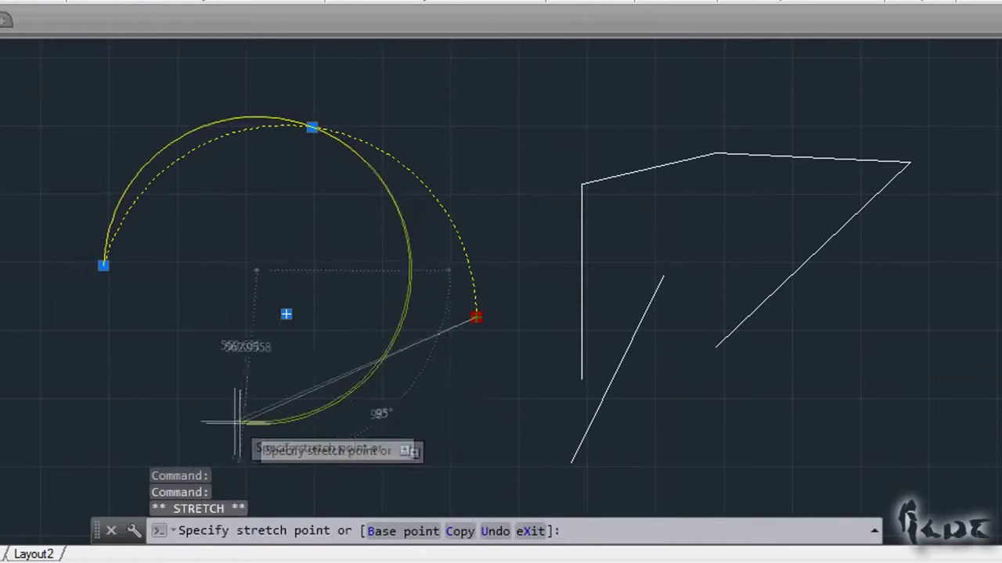
{"action": "left_click", "coordinate": [199, 395]}
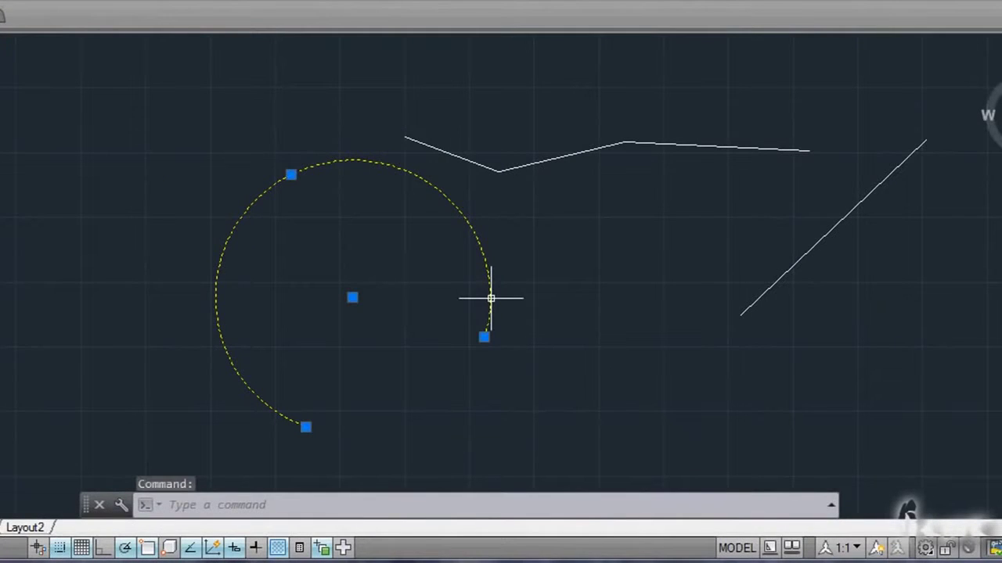
- Examine the grip editing options on the arc and at the endpoints of two of the connected upper lines
{"action": "mouse_move", "coordinate": [484, 338]}
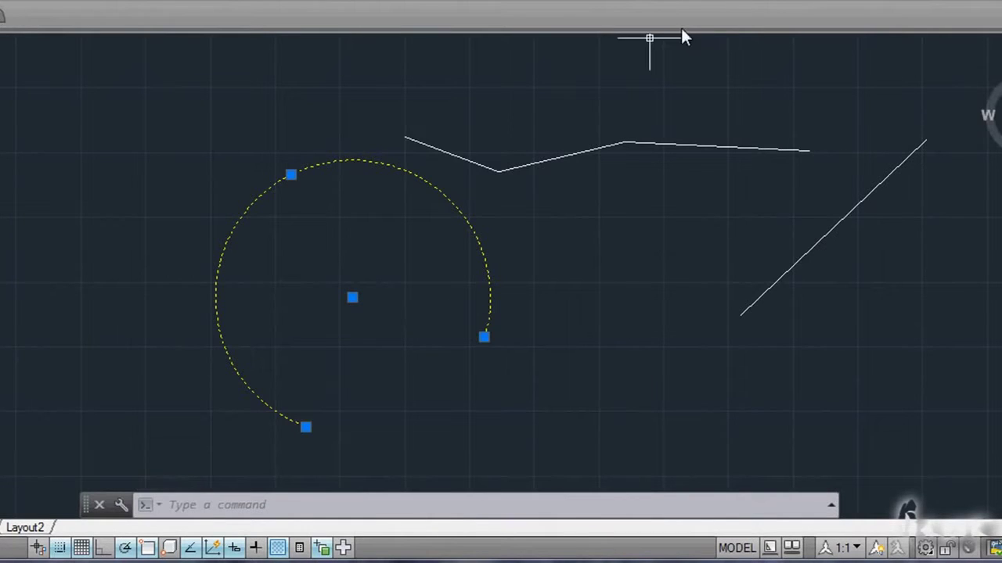
{"action": "mouse_move", "coordinate": [292, 174]}
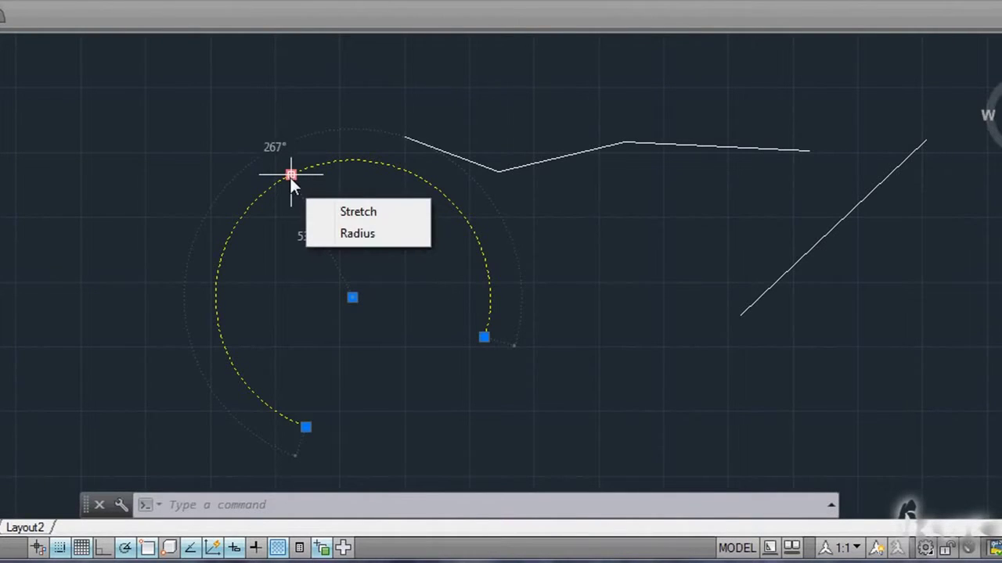
{"action": "left_click", "coordinate": [562, 157]}
{"action": "mouse_move", "coordinate": [624, 143]}
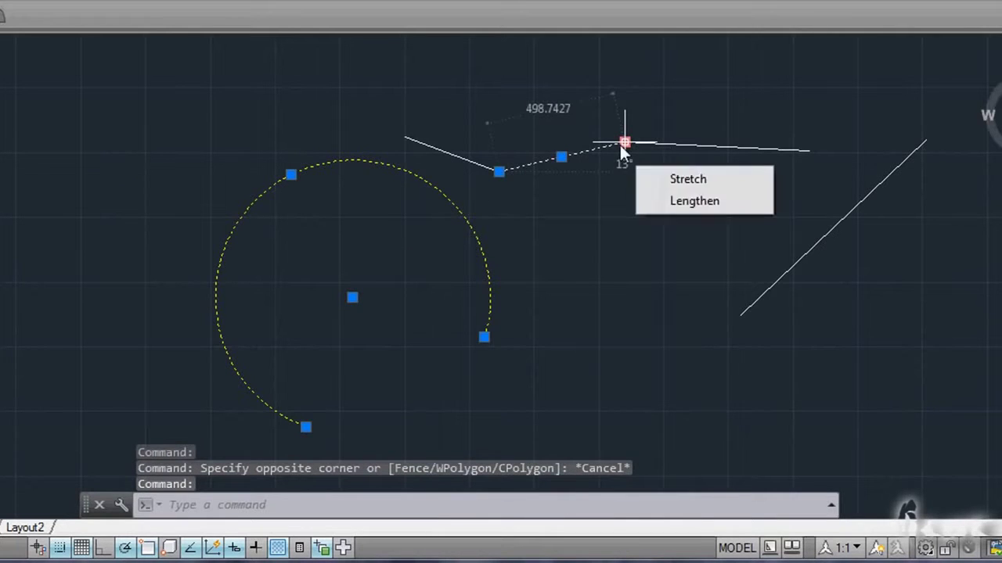
{"action": "left_click", "coordinate": [789, 151]}
{"action": "mouse_move", "coordinate": [810, 154]}
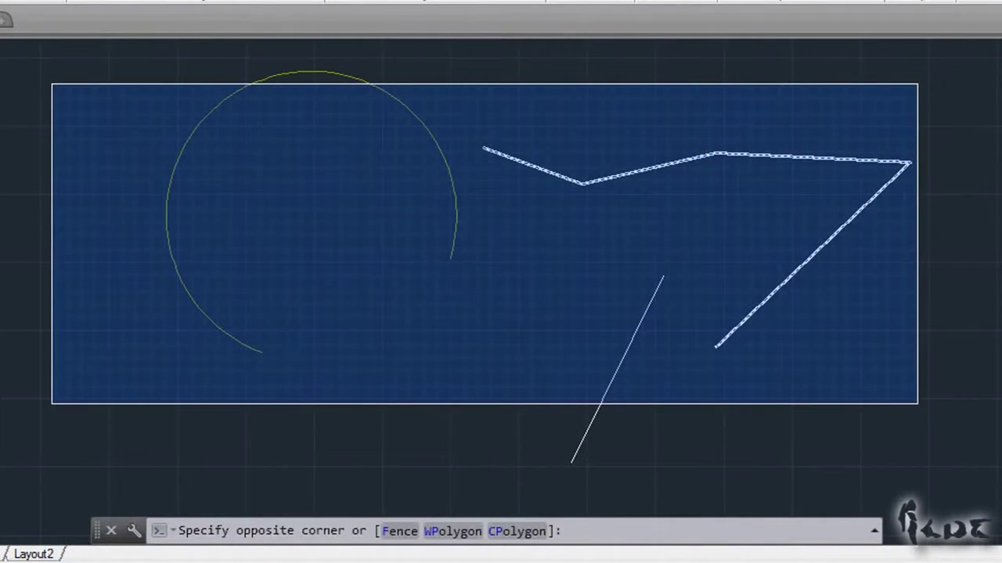
- Select the connected lines with a window, add the arc to the selection, and undo the last scale operation
{"action": "left_click", "coordinate": [927, 380]}
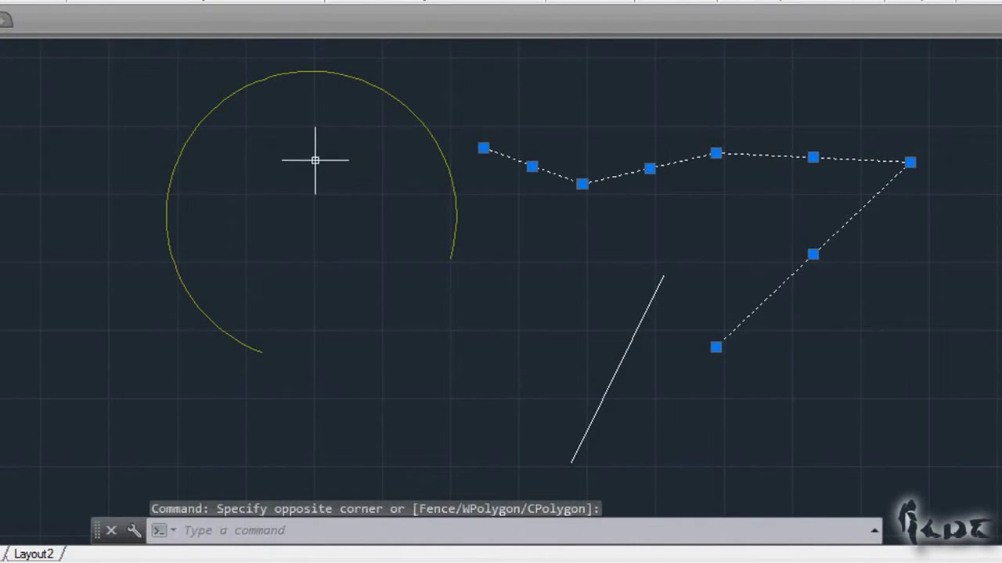
{"action": "left_click", "coordinate": [407, 109]}
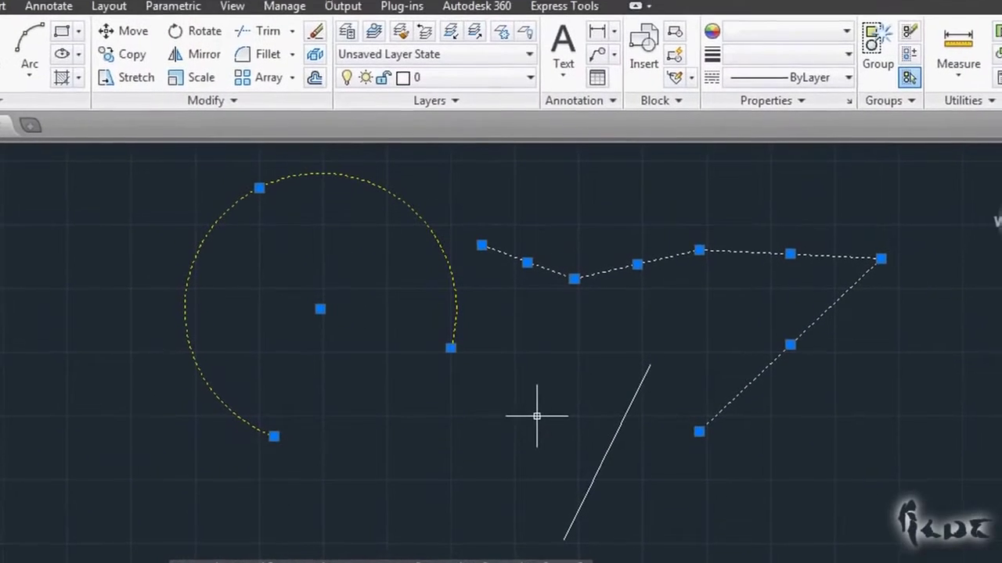
{"action": "key", "text": "ctrl+z"}
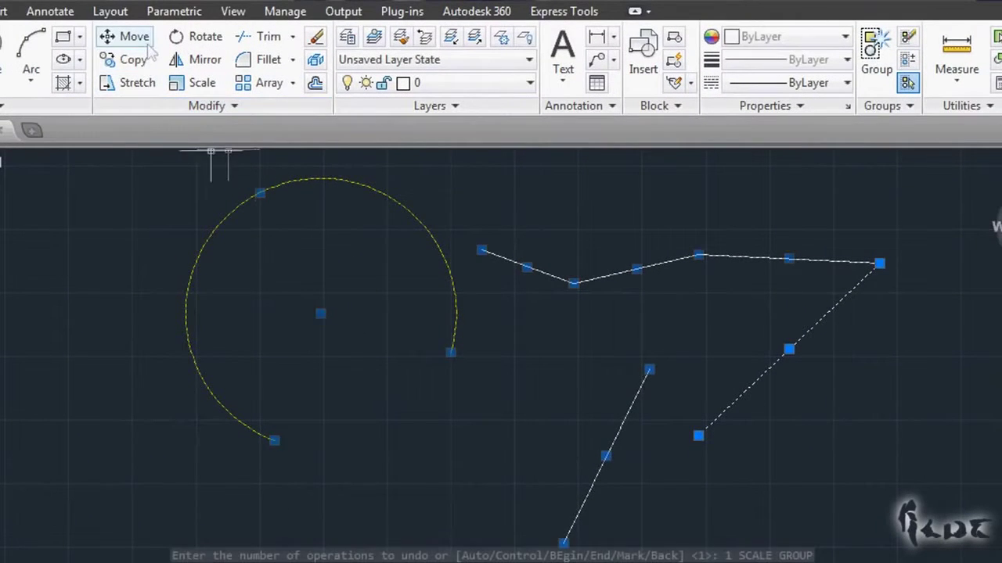
- Move the long diagonal line away from the connected upper lines, using its lower endpoint as the base point
{"action": "left_click", "coordinate": [133, 37]}
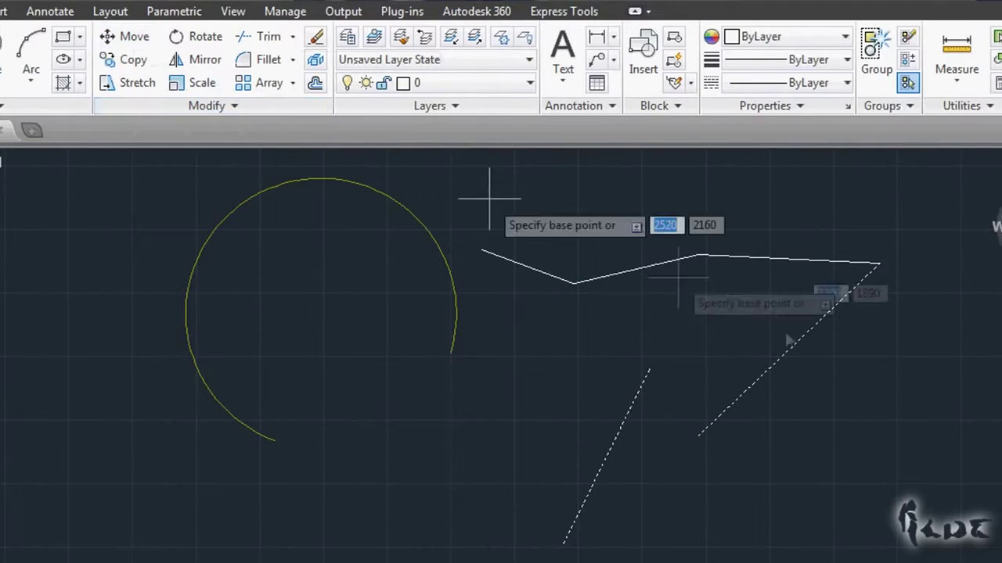
{"action": "left_click", "coordinate": [699, 434]}
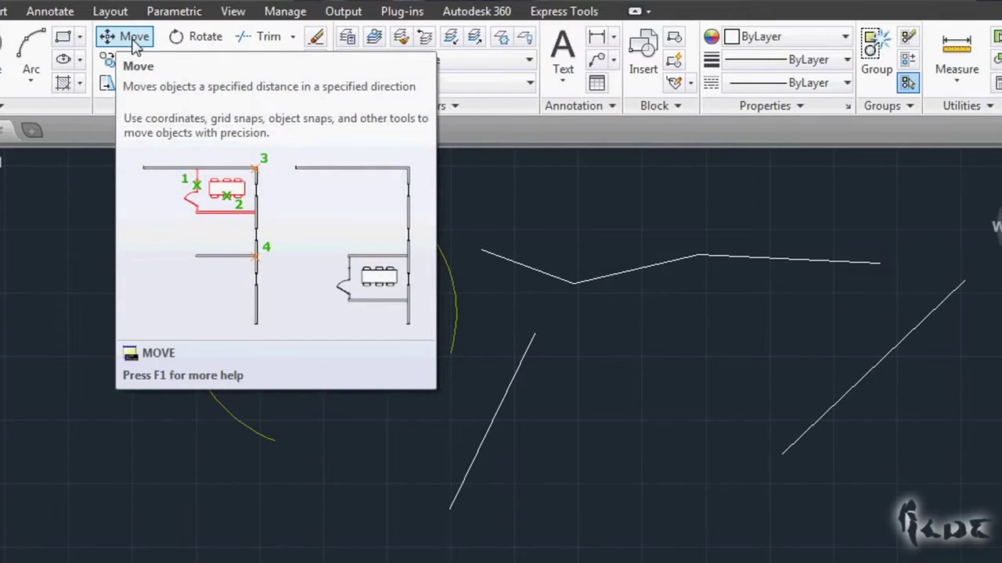
- Try moving the arc and the short slanted line together from the arc's right endpoint, and undo the move
{"action": "left_click", "coordinate": [133, 37]}
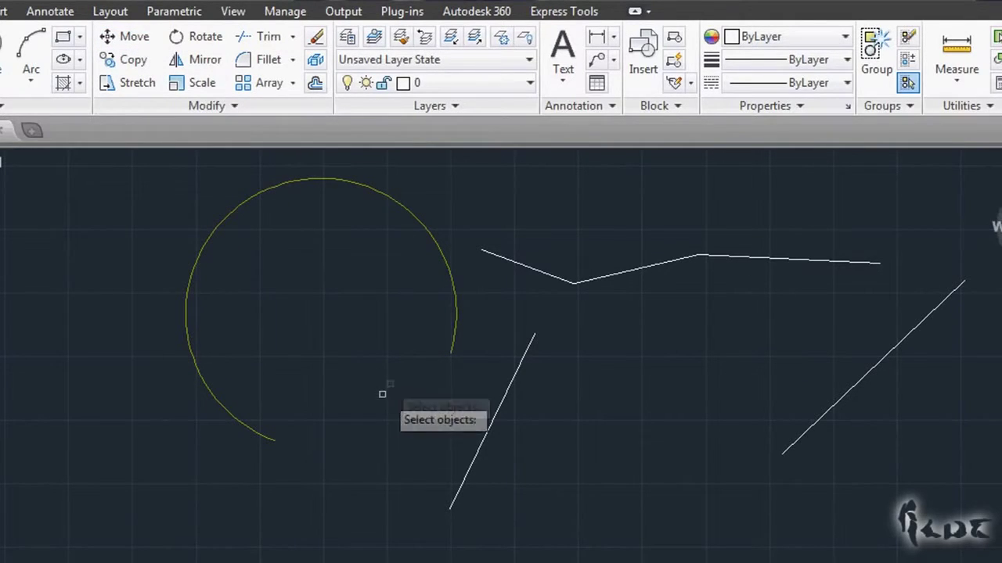
{"action": "left_click", "coordinate": [454, 335]}
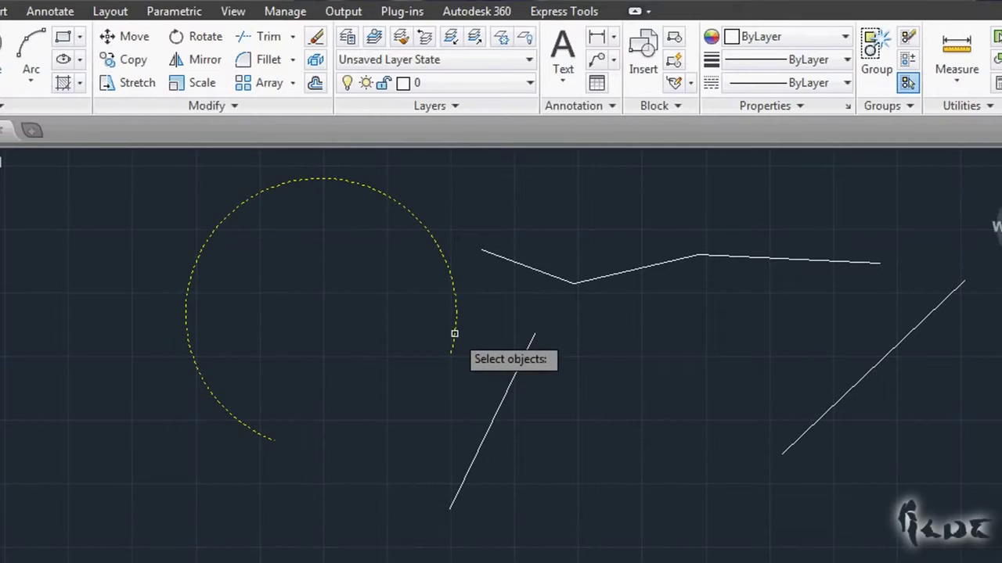
{"action": "left_click", "coordinate": [507, 393]}
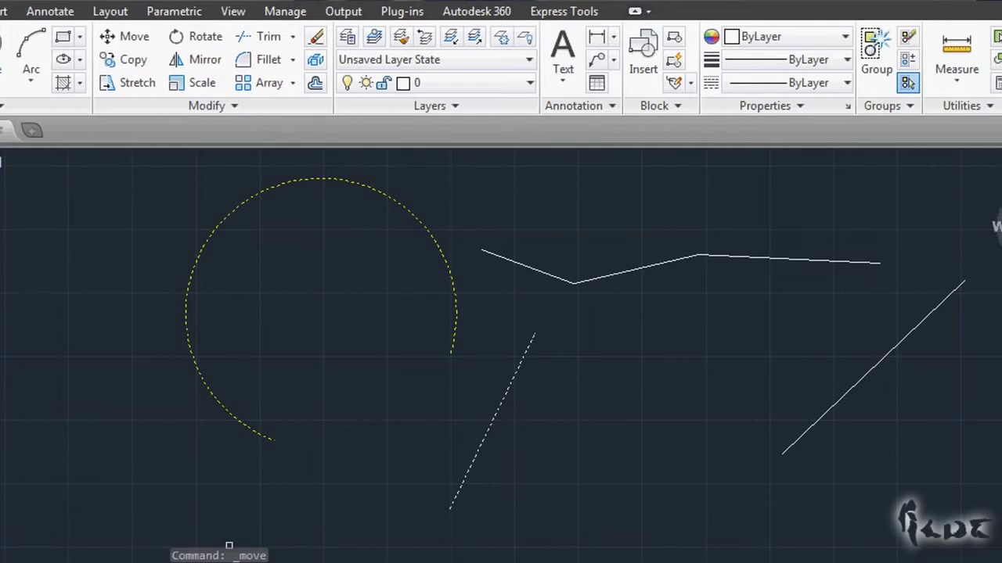
{"action": "key", "text": "Return"}
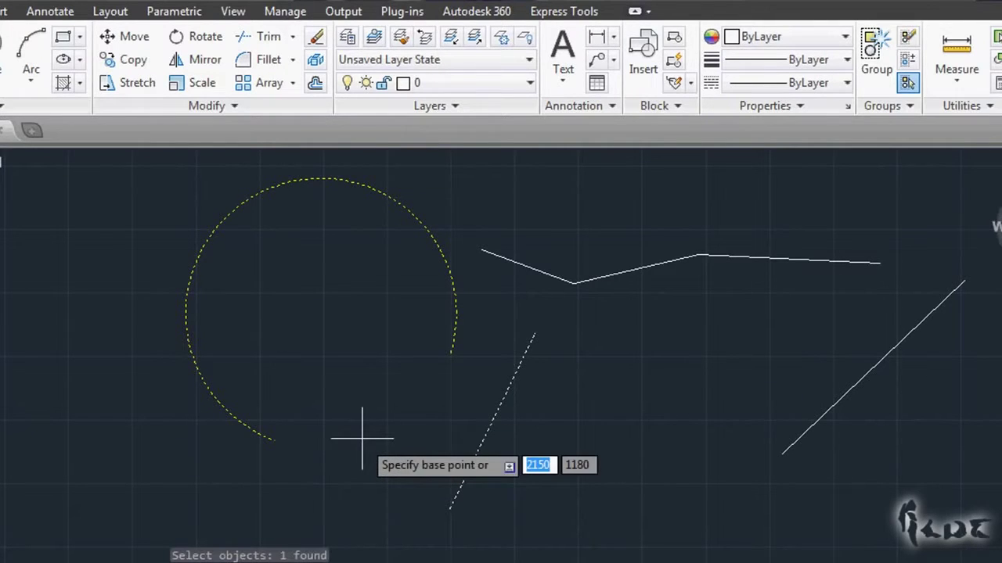
{"action": "left_click", "coordinate": [451, 350]}
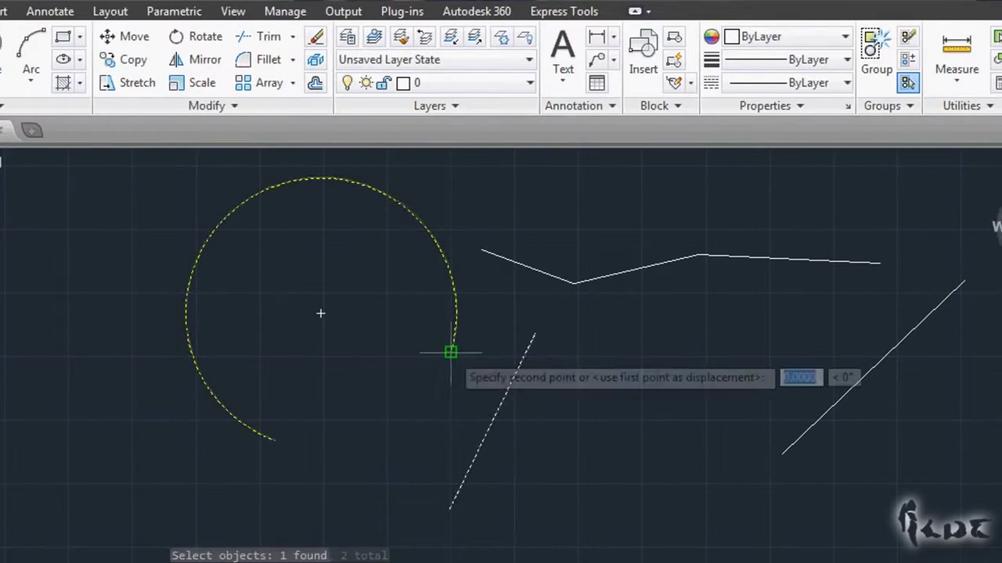
{"action": "left_click", "coordinate": [312, 376]}
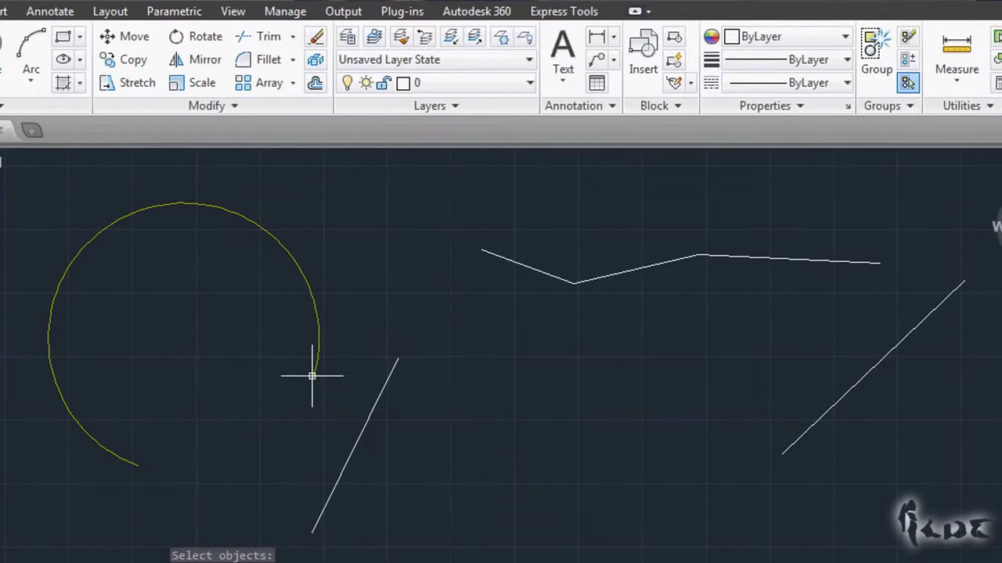
{"action": "key", "text": "ctrl+z"}
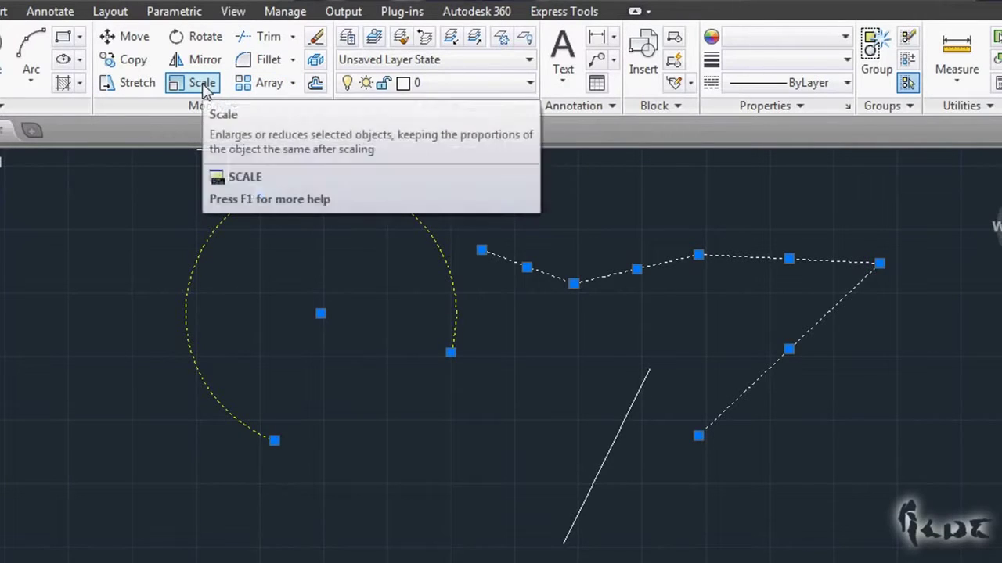
- Move the arc and the short slanted line down and to the left, using the arc's right endpoint as the base point
{"action": "left_click", "coordinate": [202, 84]}
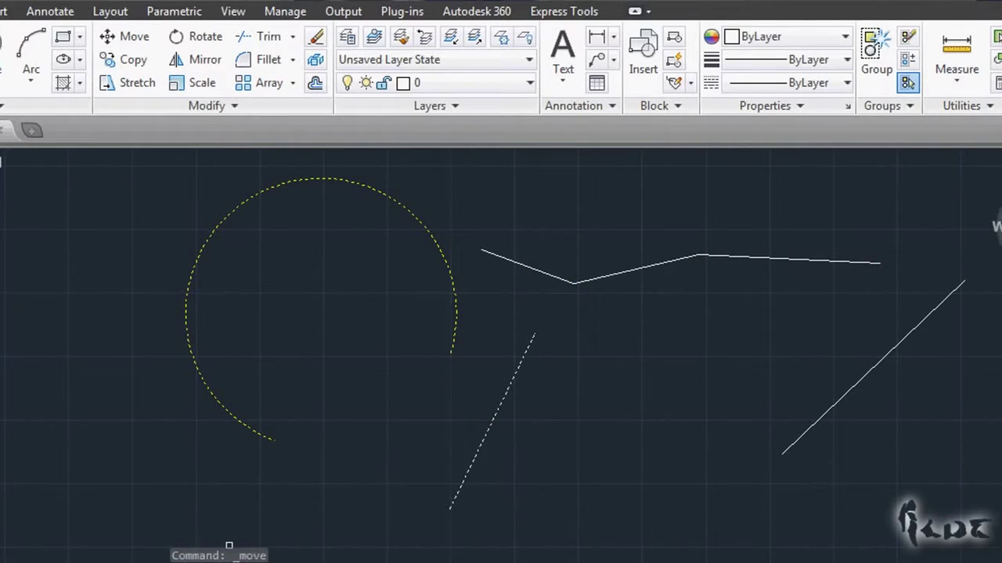
{"action": "key", "text": "Return"}
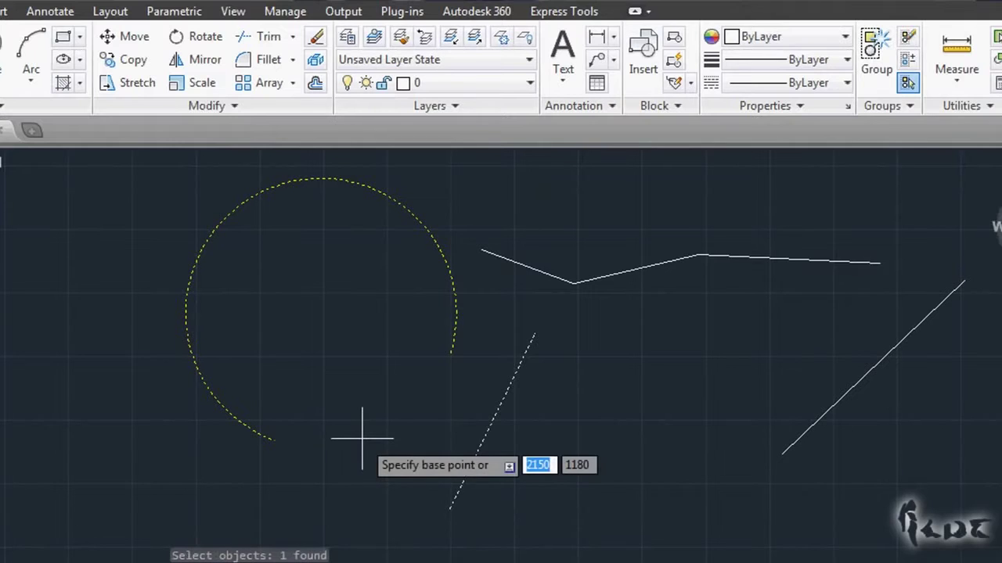
{"action": "left_click", "coordinate": [451, 352]}
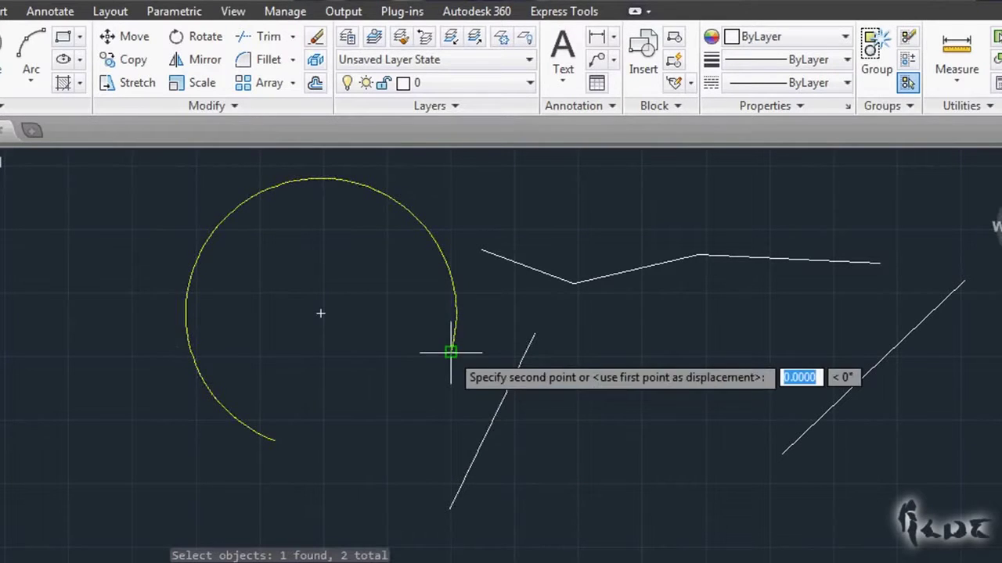
{"action": "left_click", "coordinate": [313, 376]}
{"action": "key", "text": "Return"}
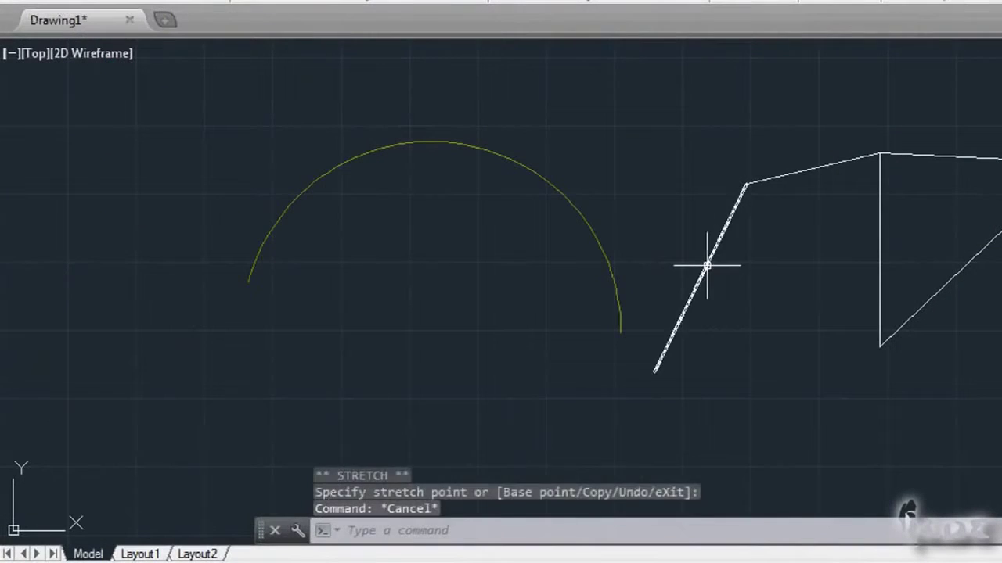
- Erase the short slanted line and clear the remaining selection
{"action": "left_click", "coordinate": [707, 266]}
{"action": "left_click", "coordinate": [700, 278]}
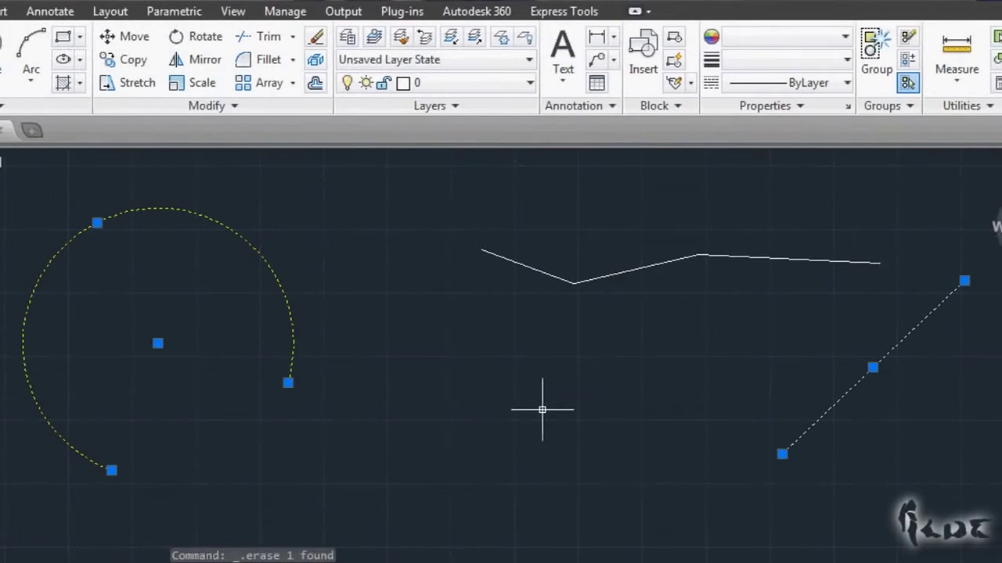
{"action": "key", "text": "Escape"}
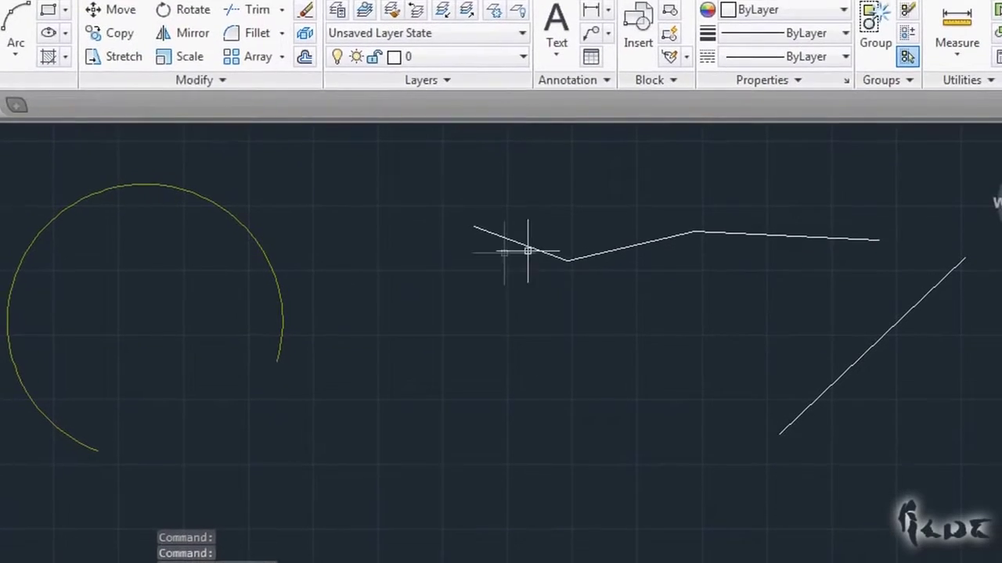
- Copy the three connected upper lines to the clipboard and paste them below and to the left of the originals
{"action": "left_click", "coordinate": [520, 265]}
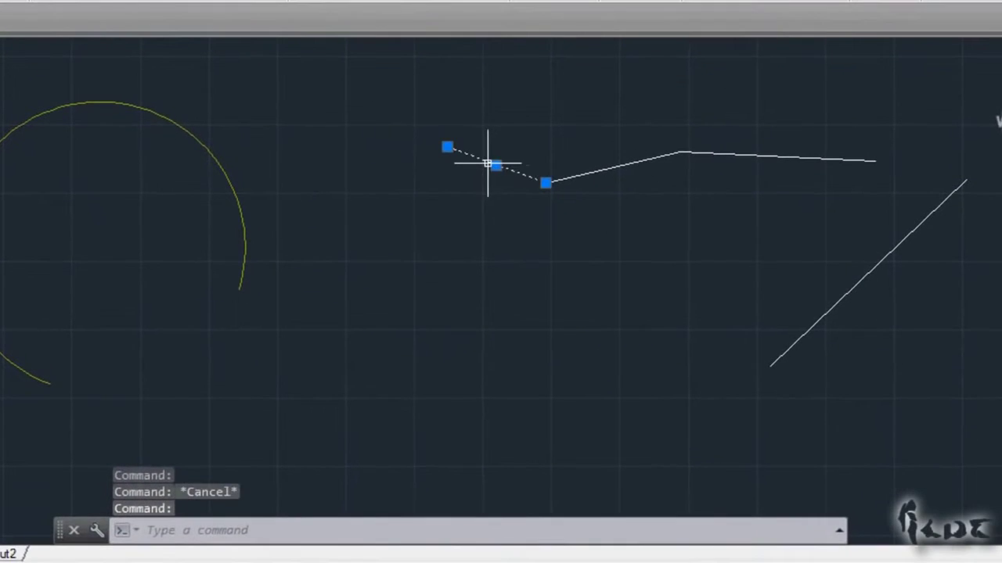
{"action": "left_click", "coordinate": [590, 173]}
{"action": "left_click", "coordinate": [740, 154]}
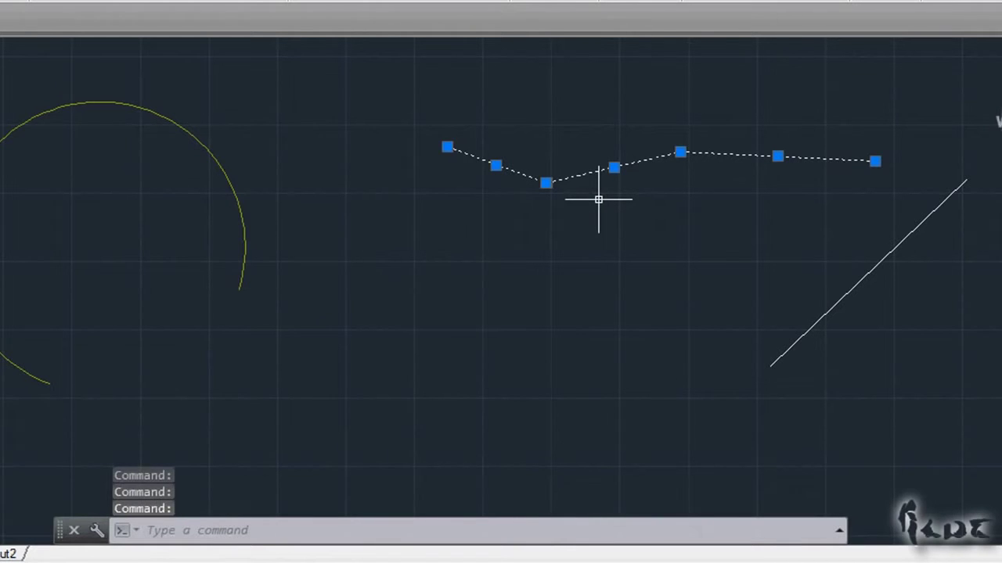
{"action": "key", "text": "ctrl+c"}
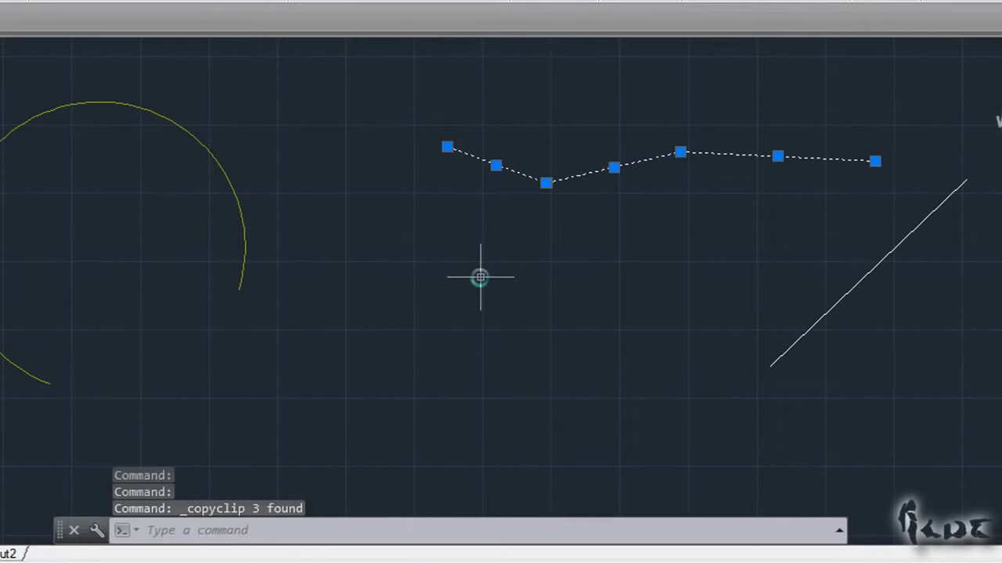
{"action": "key", "text": "ctrl+v"}
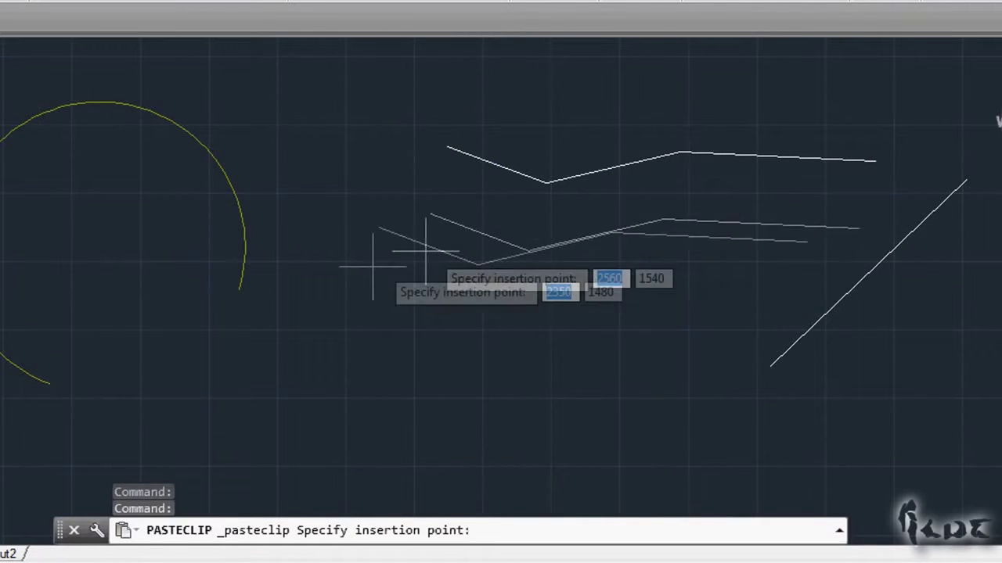
{"action": "left_click", "coordinate": [335, 258]}
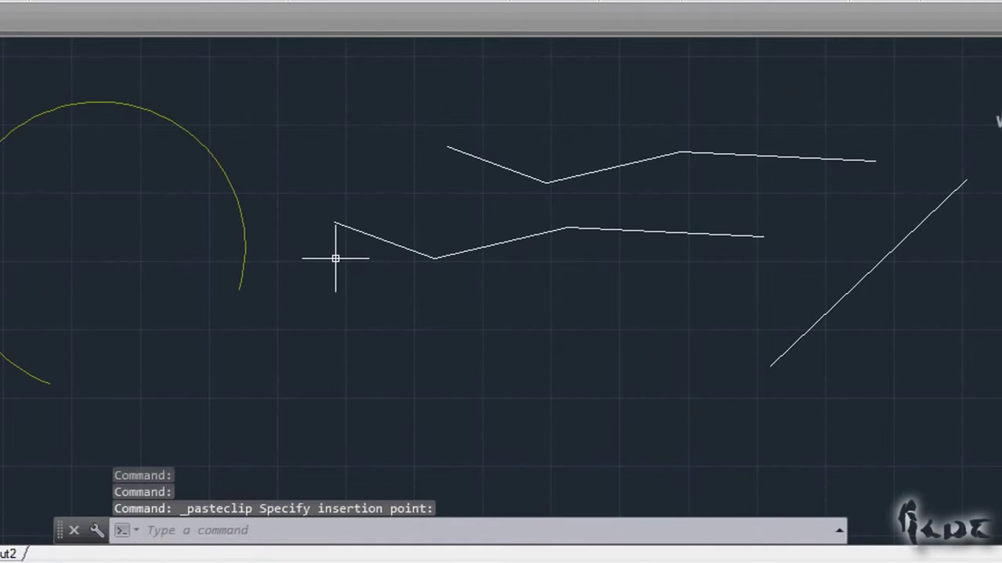
- Cut the three pasted connected lines out of the drawing
{"action": "left_click", "coordinate": [320, 216]}
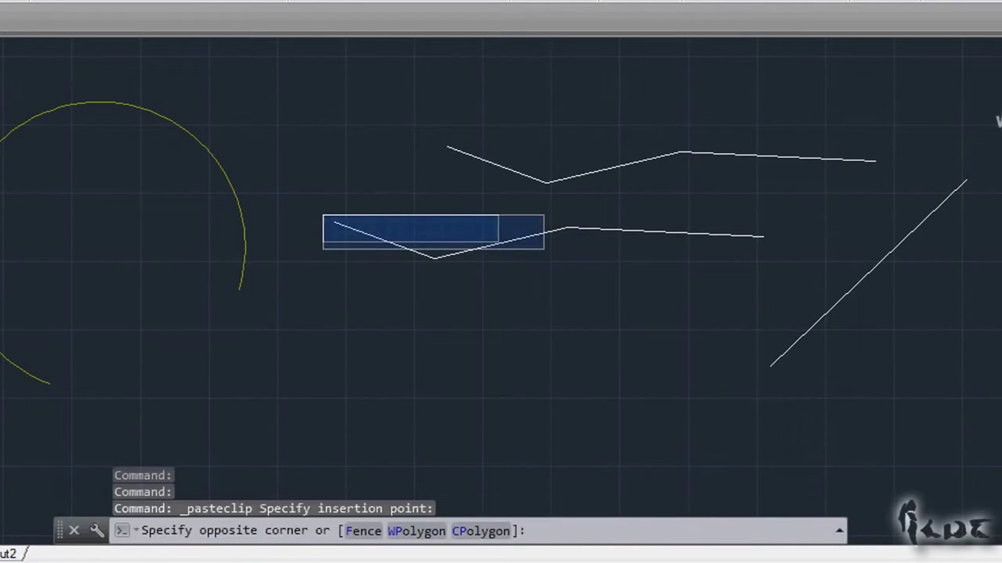
{"action": "left_click", "coordinate": [765, 273]}
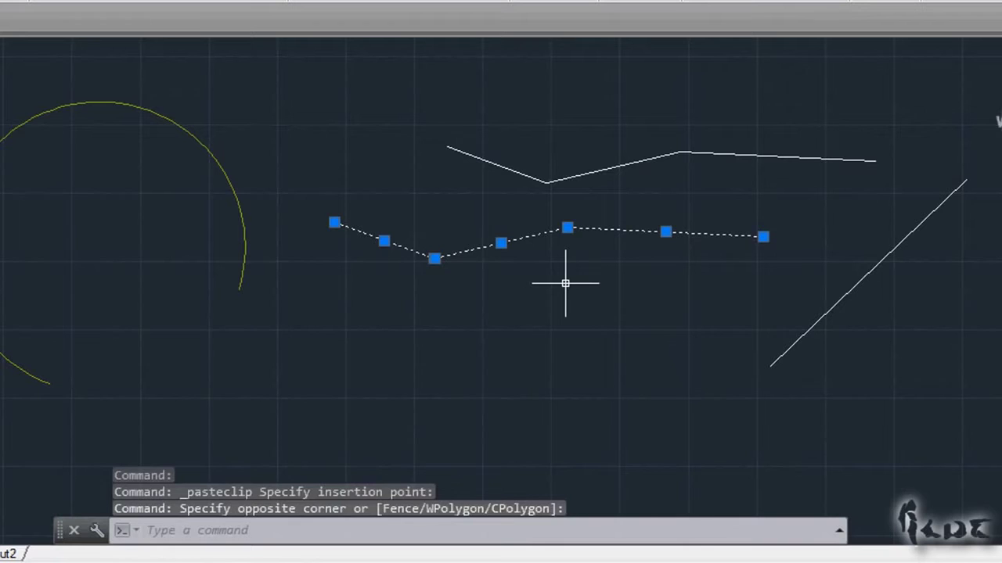
{"action": "key", "text": "ctrl+x"}
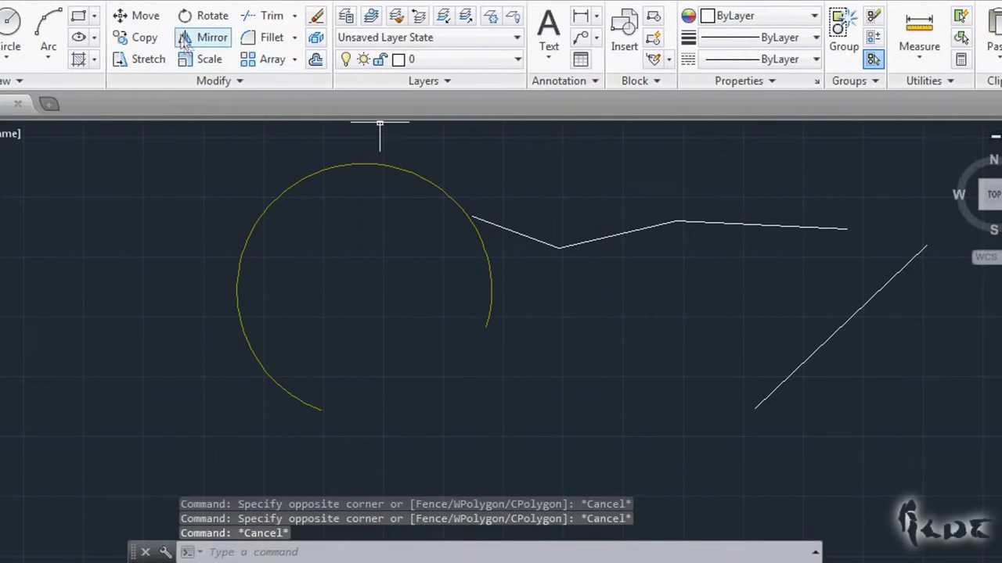
- Move the group of the arc and the three connected lines a short distance down and to the left
{"action": "left_click", "coordinate": [138, 15]}
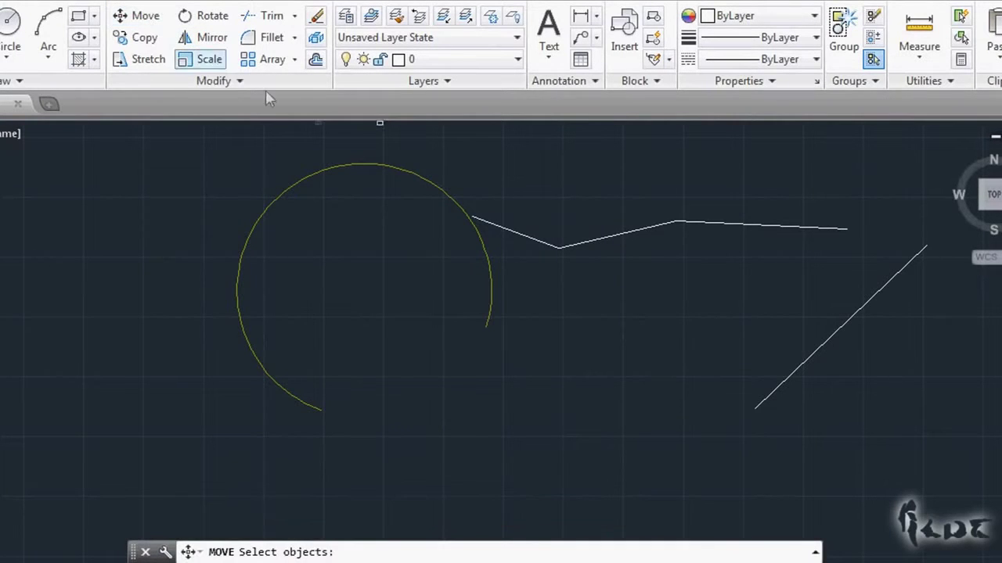
{"action": "left_click", "coordinate": [459, 209]}
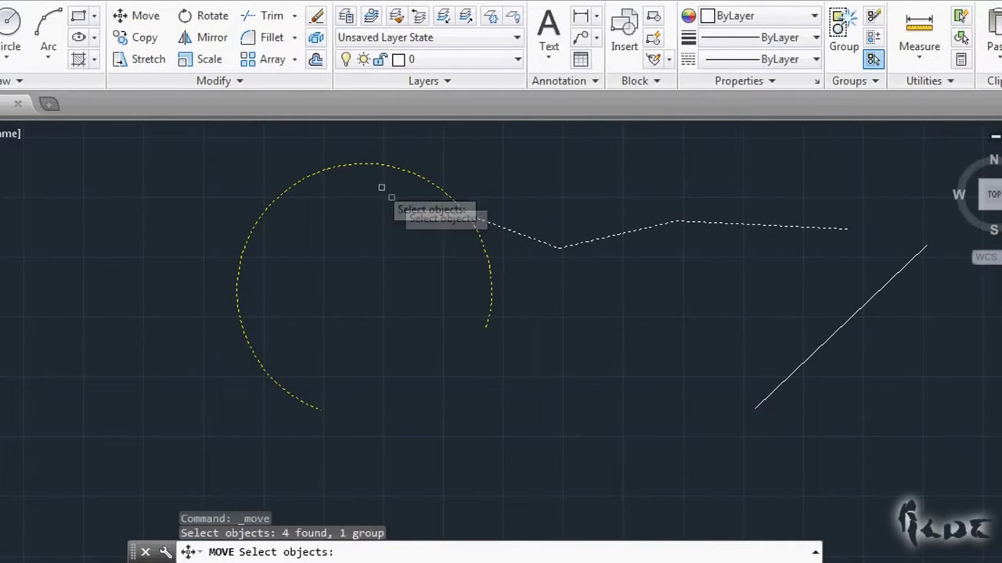
{"action": "key", "text": "Return"}
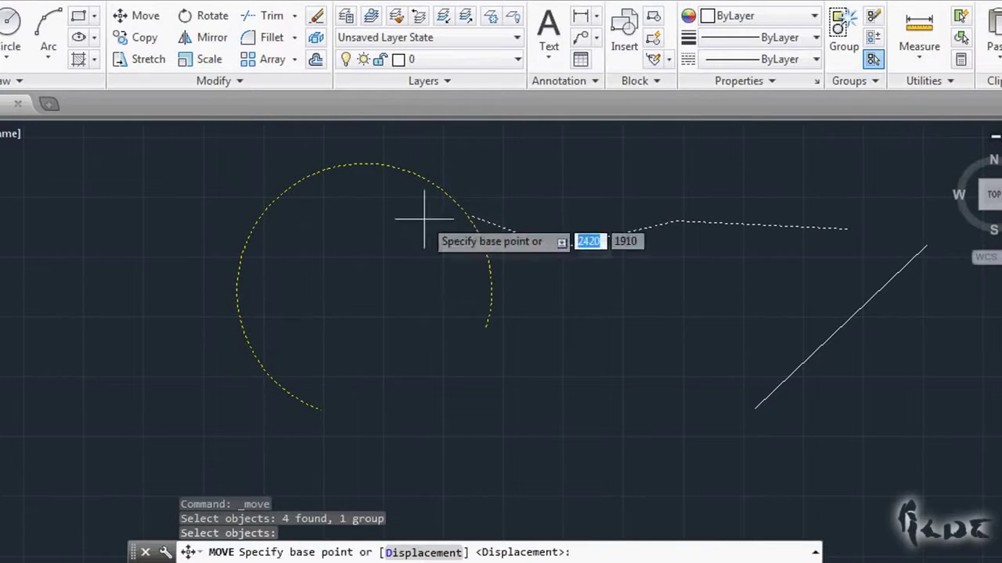
{"action": "left_click", "coordinate": [452, 351]}
{"action": "left_click", "coordinate": [422, 380]}
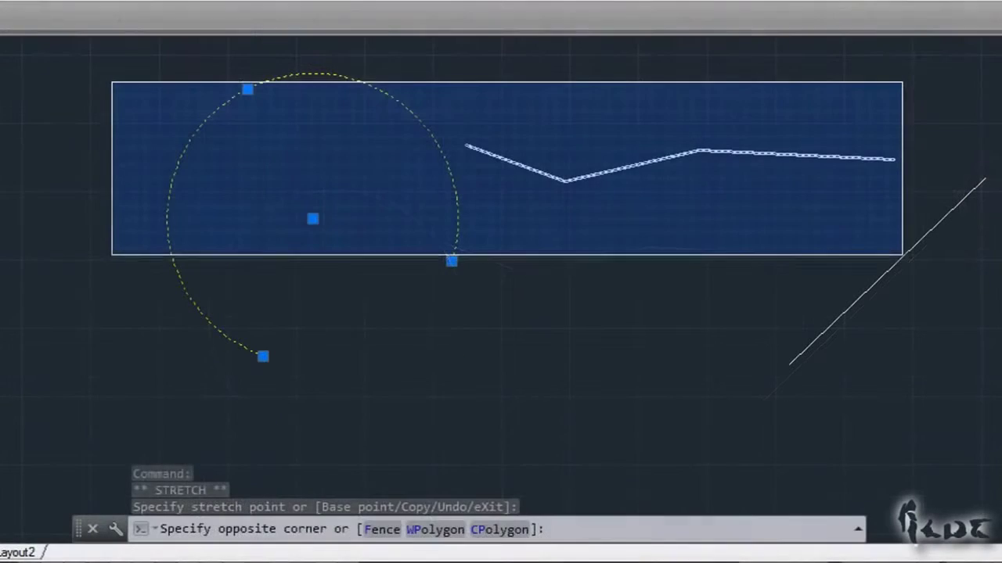
- Group the arc with the three connected lines, and switch group selection off
{"action": "left_click", "coordinate": [902, 255]}
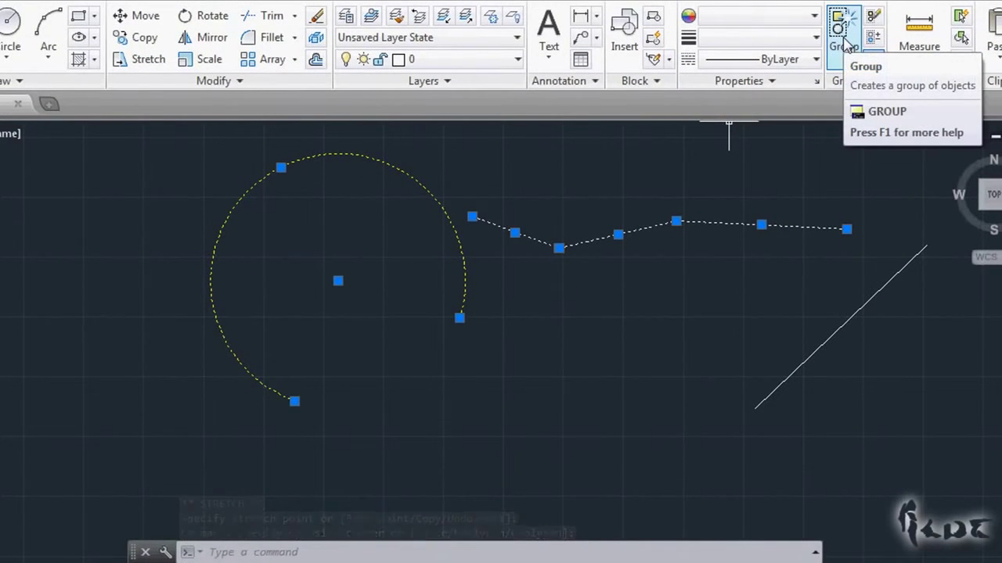
{"action": "left_click", "coordinate": [842, 35]}
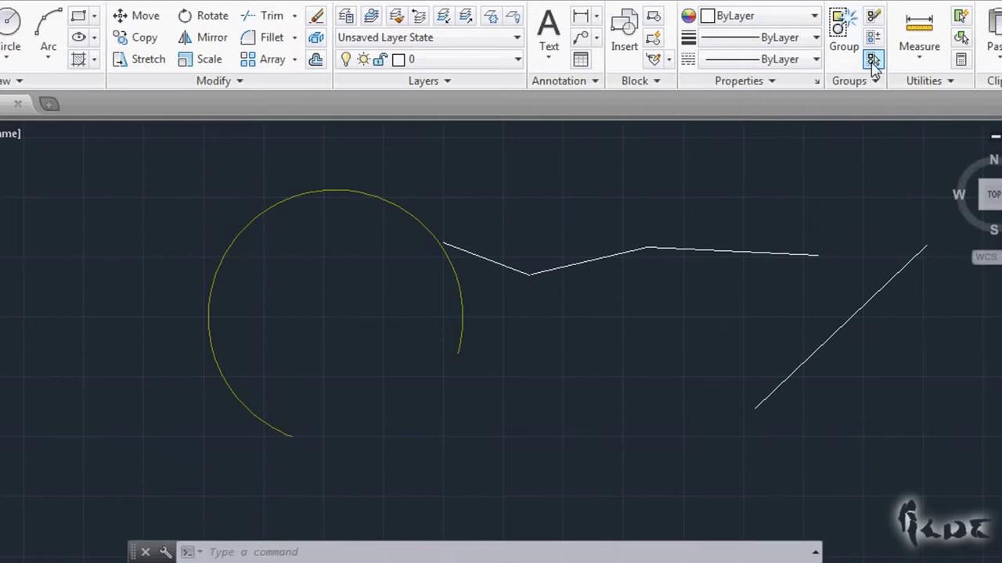
{"action": "left_click", "coordinate": [659, 249]}
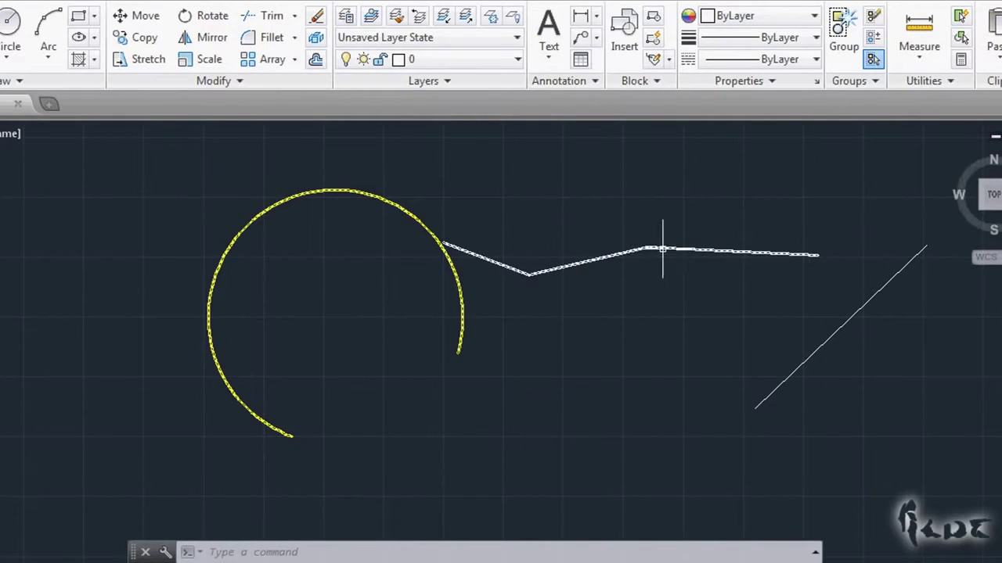
{"action": "left_click", "coordinate": [873, 60]}
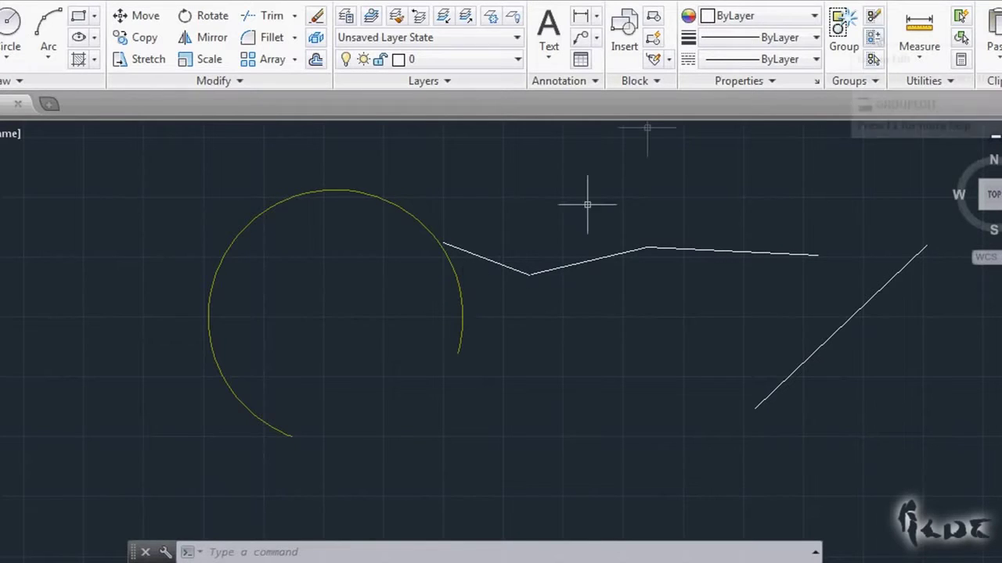
- Edit the group of the arc and connected lines to add the long slanted line as a member
{"action": "left_click", "coordinate": [873, 37]}
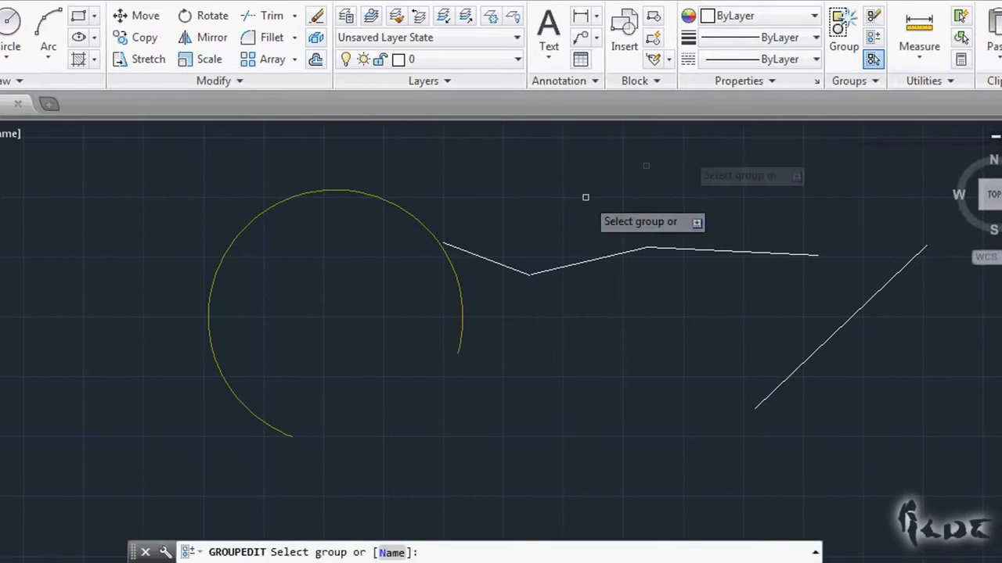
{"action": "left_click", "coordinate": [493, 262]}
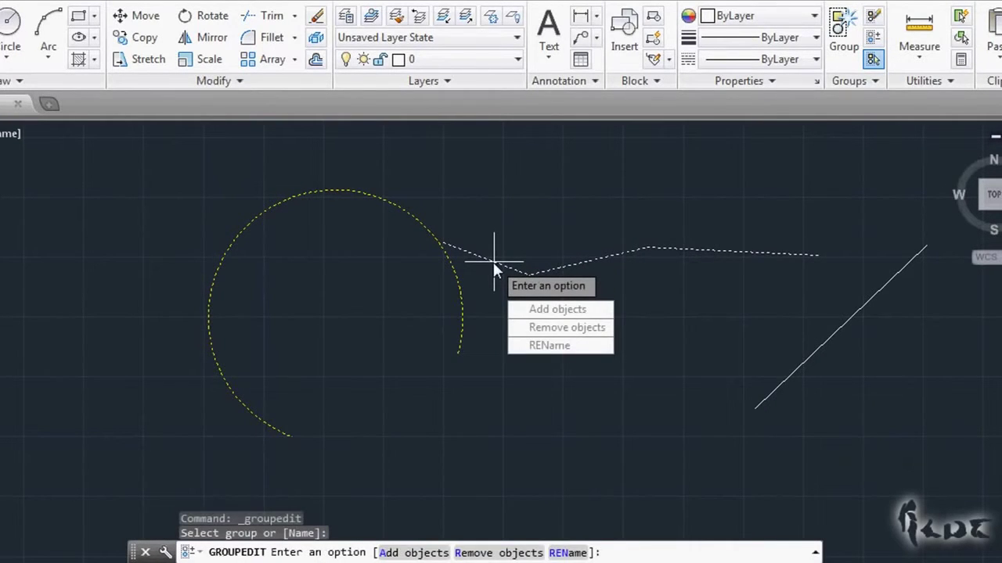
{"action": "key", "text": "Down"}
{"action": "key", "text": "Down"}
{"action": "key", "text": "Down"}
{"action": "key", "text": "Up"}
{"action": "key", "text": "Up"}
{"action": "key", "text": "Return"}
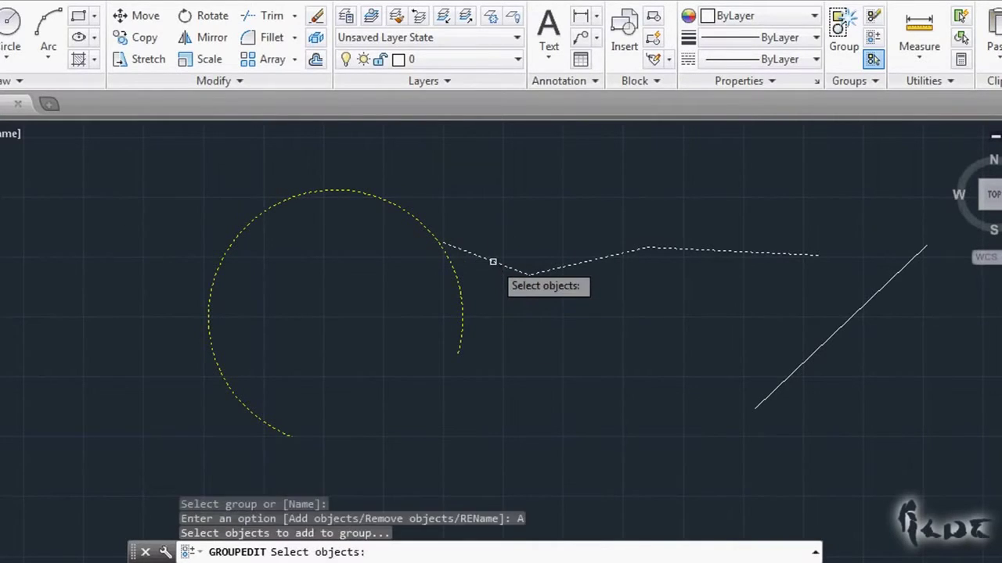
{"action": "left_click", "coordinate": [818, 347]}
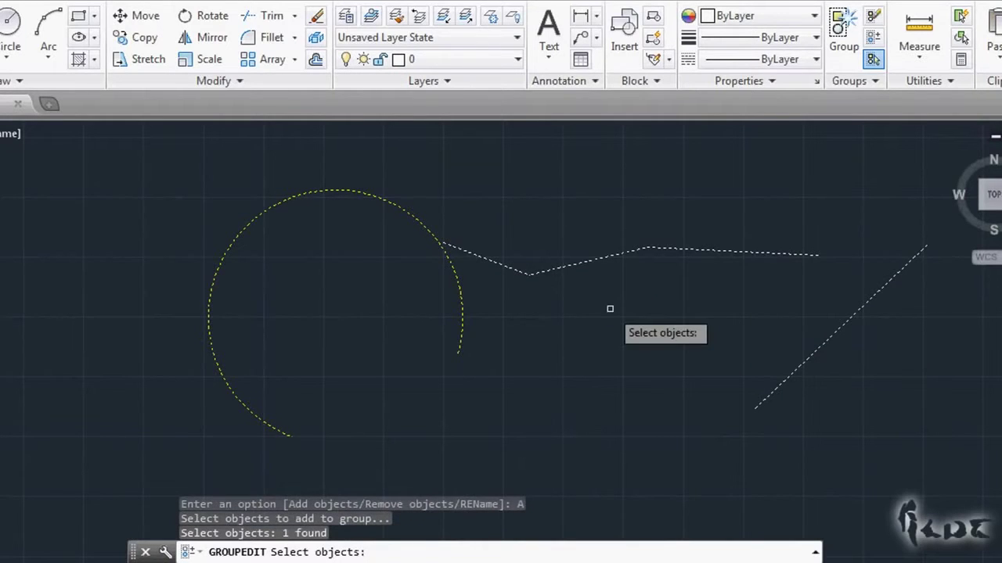
{"action": "key", "text": "Return"}
- Select the group by its slanted line and ungroup all its objects
{"action": "left_click", "coordinate": [846, 319]}
{"action": "left_click", "coordinate": [846, 319]}
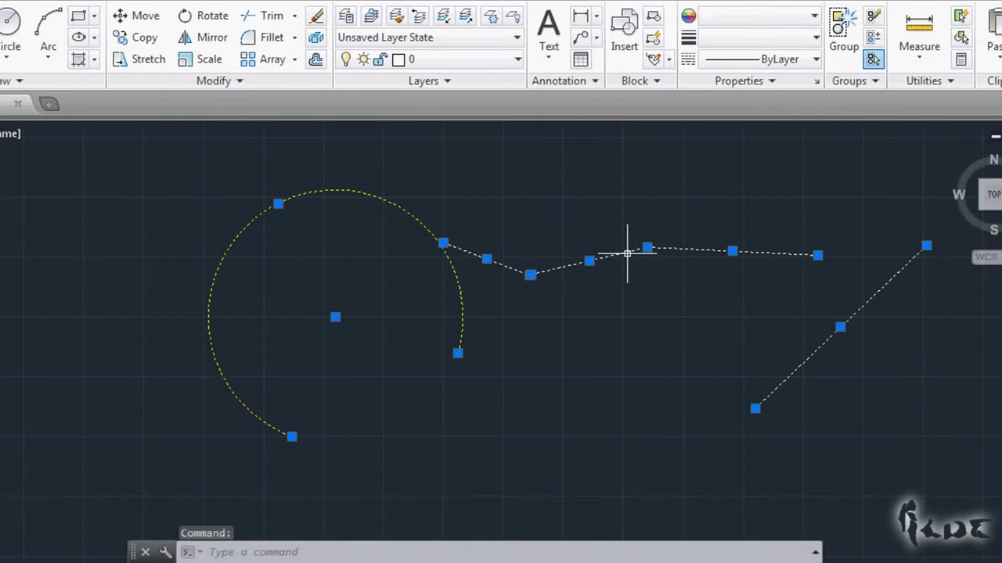
{"action": "left_click", "coordinate": [887, 14]}
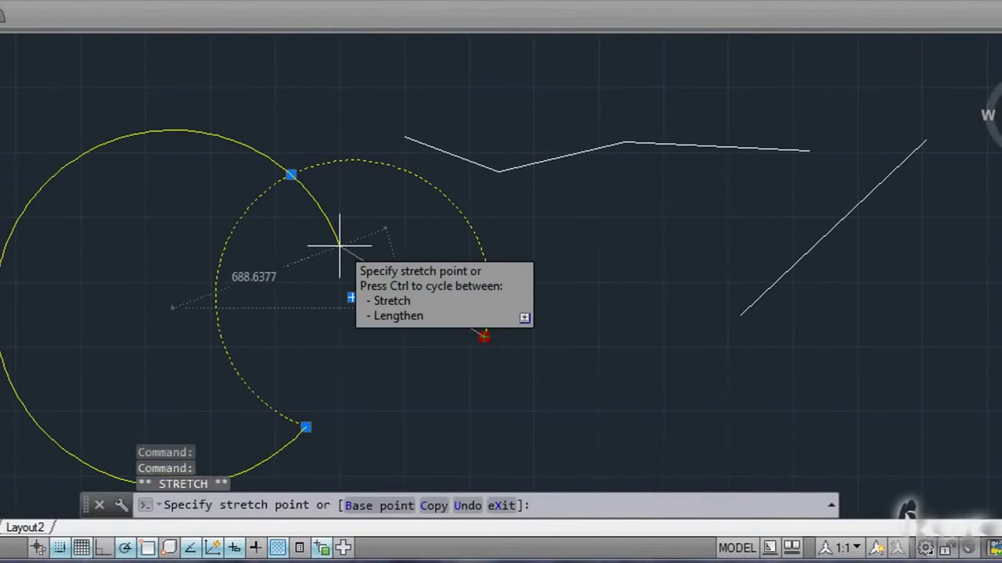
- Try stretching the arc's right endpoint up and to the left, using undo, redo and undo again on the edit
{"action": "left_click", "coordinate": [339, 242]}
{"action": "mouse_move", "coordinate": [338, 244]}
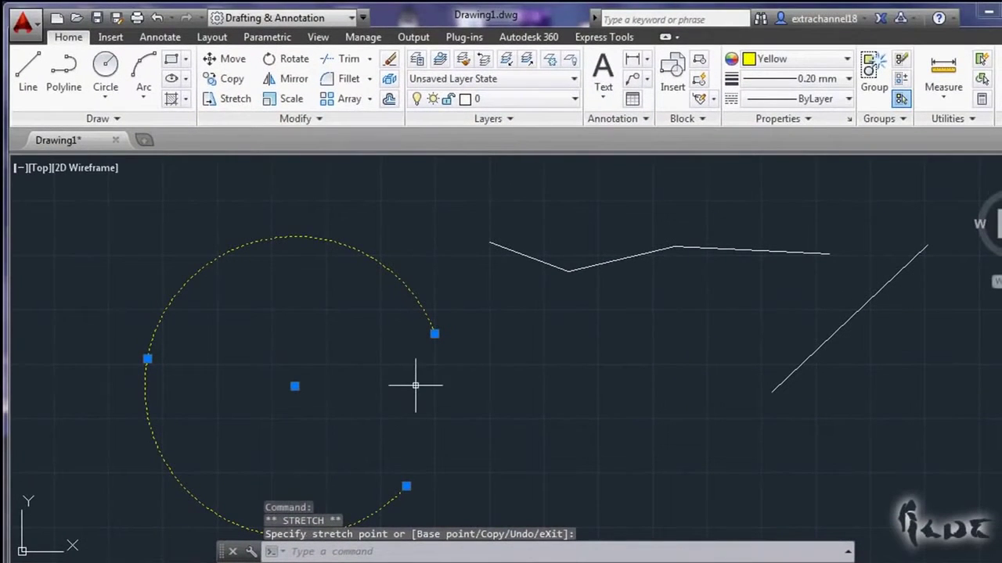
{"action": "left_click", "coordinate": [157, 18]}
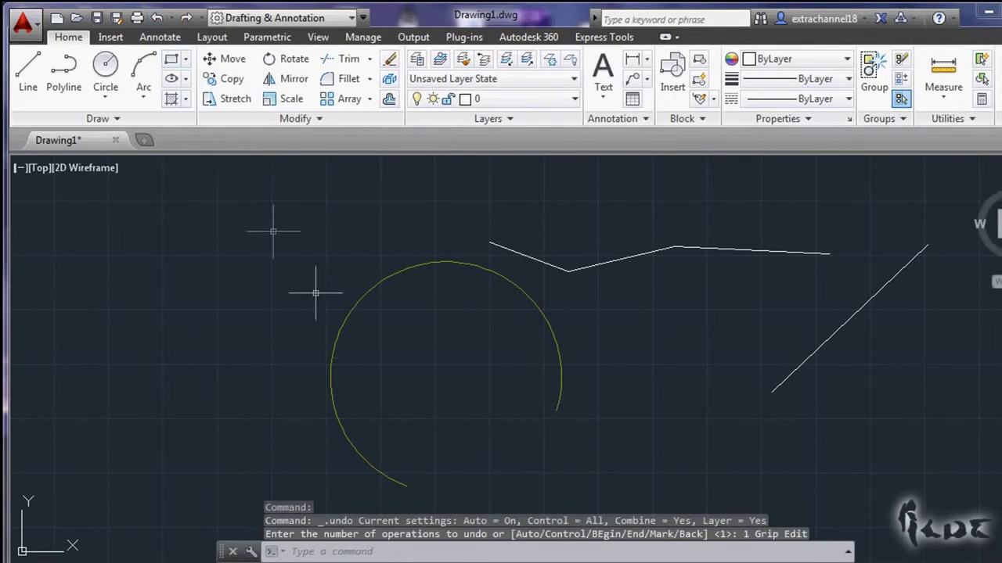
{"action": "left_click", "coordinate": [186, 19]}
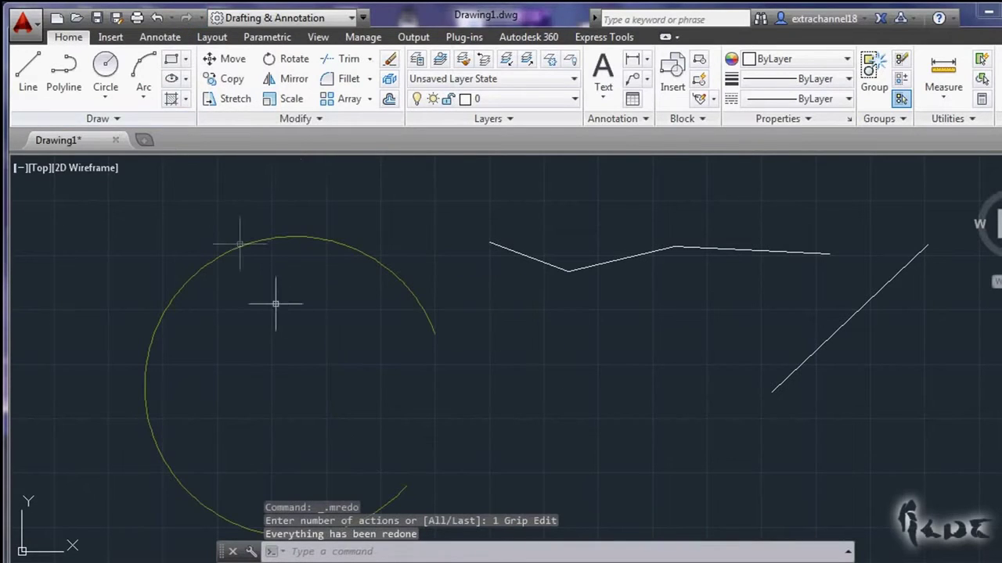
{"action": "left_click", "coordinate": [155, 19]}
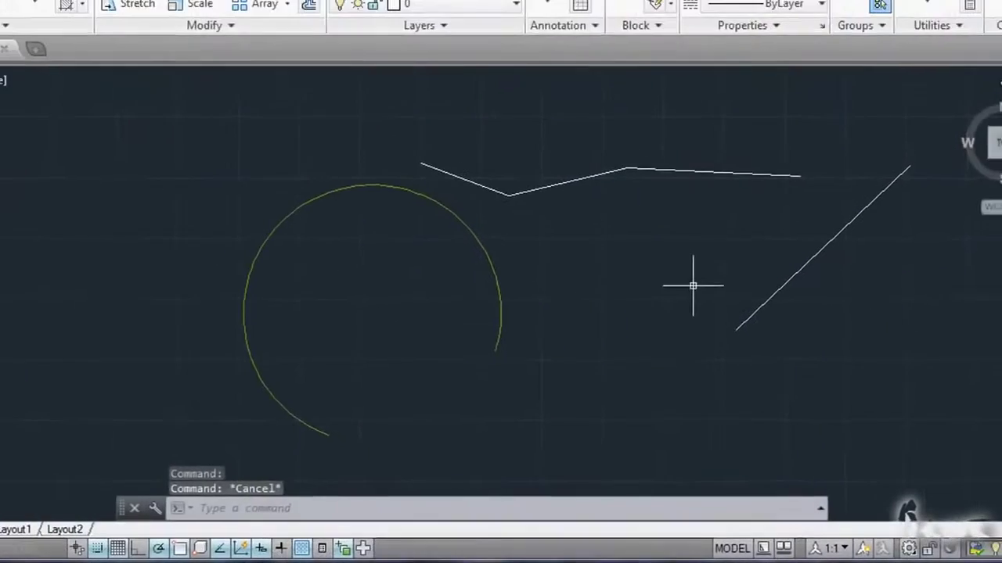
- Zoom the drawing out and in around the arc, and pan the view slightly to the right
{"action": "scroll", "coordinate": [579, 326], "scroll_direction": "down", "scroll_amount": 6}
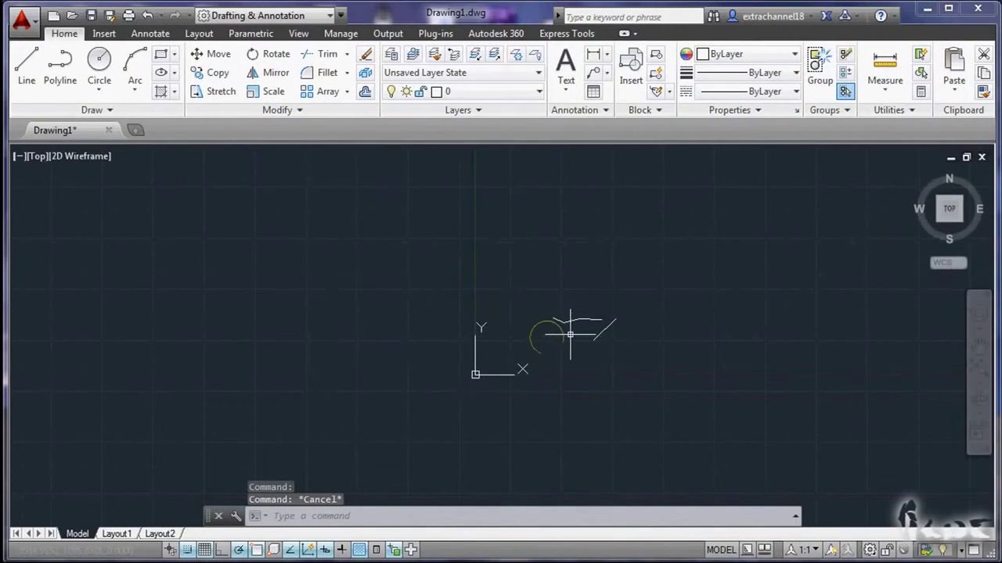
{"action": "scroll", "coordinate": [638, 368], "scroll_direction": "up", "scroll_amount": 3}
{"action": "scroll", "coordinate": [382, 297], "scroll_direction": "up", "scroll_amount": 4}
{"action": "scroll", "coordinate": [427, 267], "scroll_direction": "up", "scroll_amount": 4}
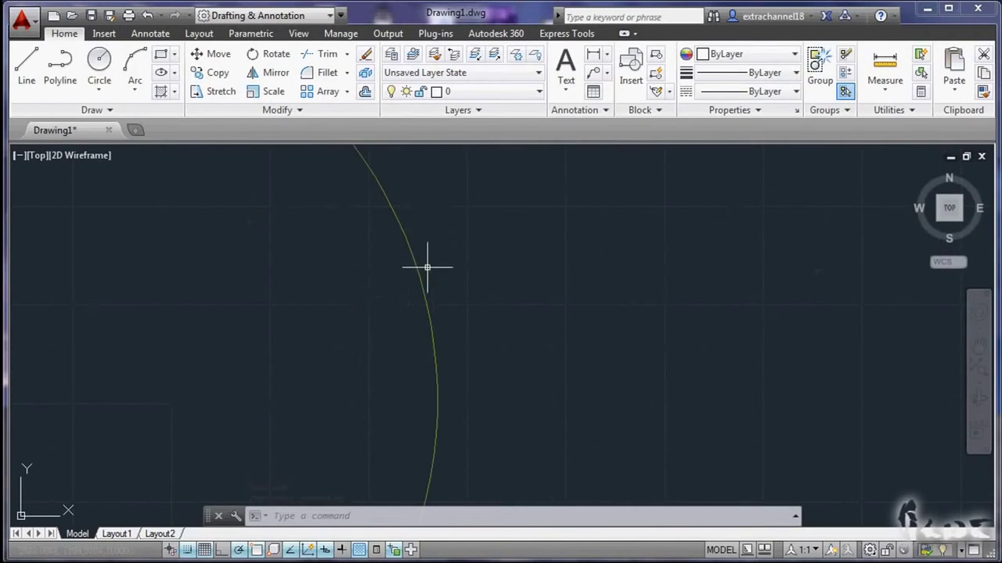
{"action": "scroll", "coordinate": [396, 325], "scroll_direction": "up", "scroll_amount": 2}
{"action": "scroll", "coordinate": [466, 345], "scroll_direction": "down", "scroll_amount": 10}
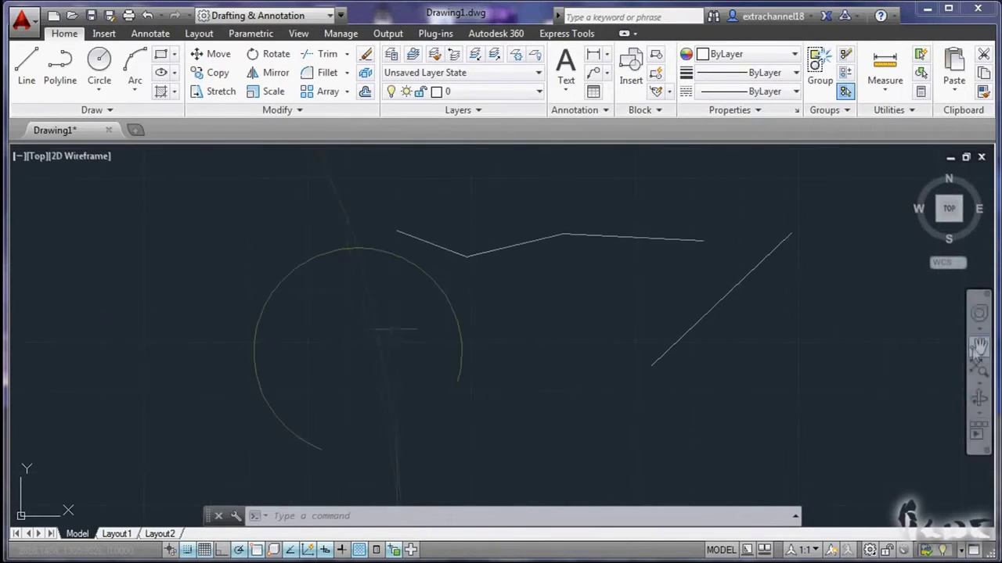
{"action": "left_click", "coordinate": [979, 350]}
{"action": "mouse_move", "coordinate": [621, 345]}
{"action": "left_mouse_down"}
{"action": "mouse_move", "coordinate": [665, 374]}
{"action": "mouse_move", "coordinate": [785, 333]}
{"action": "mouse_move", "coordinate": [577, 271]}
{"action": "mouse_move", "coordinate": [681, 265]}
{"action": "mouse_move", "coordinate": [595, 358]}
{"action": "mouse_move", "coordinate": [686, 339]}
{"action": "left_mouse_up"}
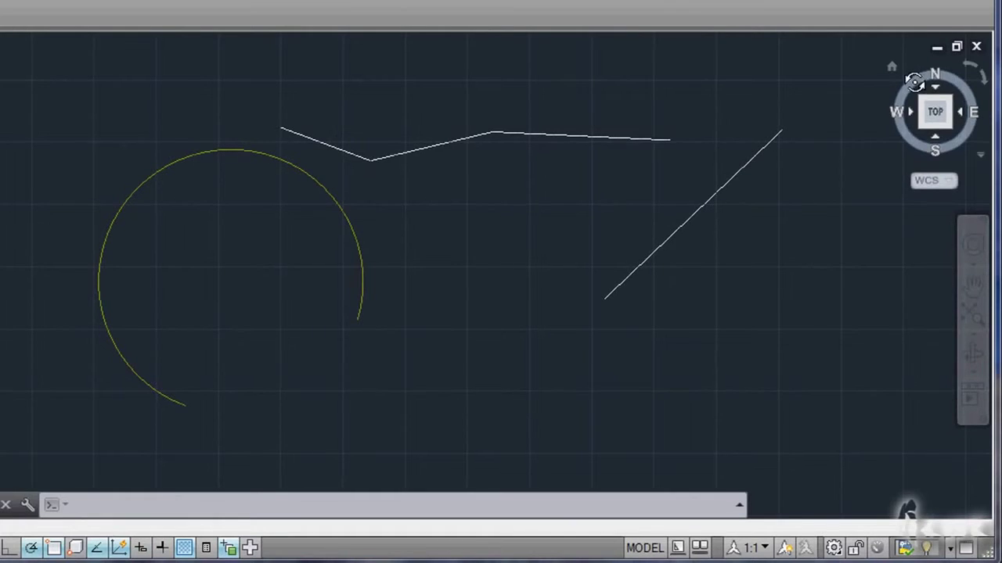
- Rotate the view freely with the ViewCube's compass ring, and turn the Top view clockwise in 90-degree steps until north is up again
{"action": "left_click_drag", "start_coordinate": [914, 81], "coordinate": [893, 94]}
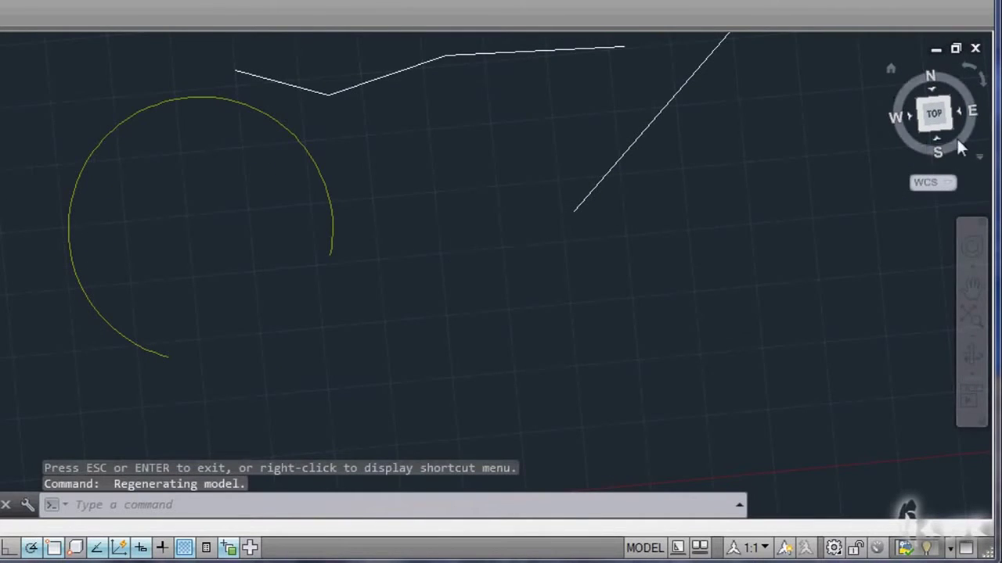
{"action": "left_click_drag", "start_coordinate": [970, 141], "coordinate": [953, 79]}
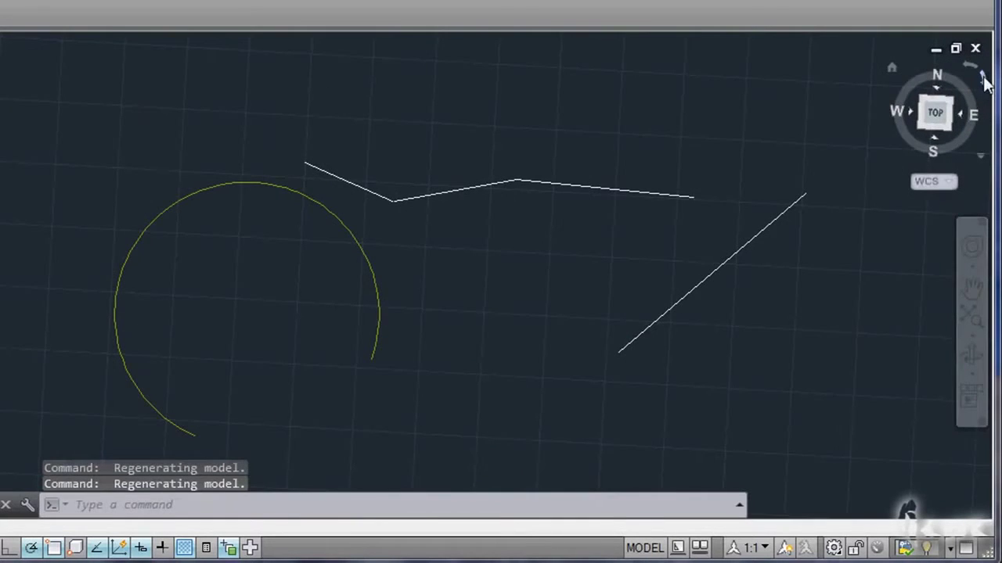
{"action": "left_click", "coordinate": [983, 76]}
{"action": "left_click", "coordinate": [984, 77]}
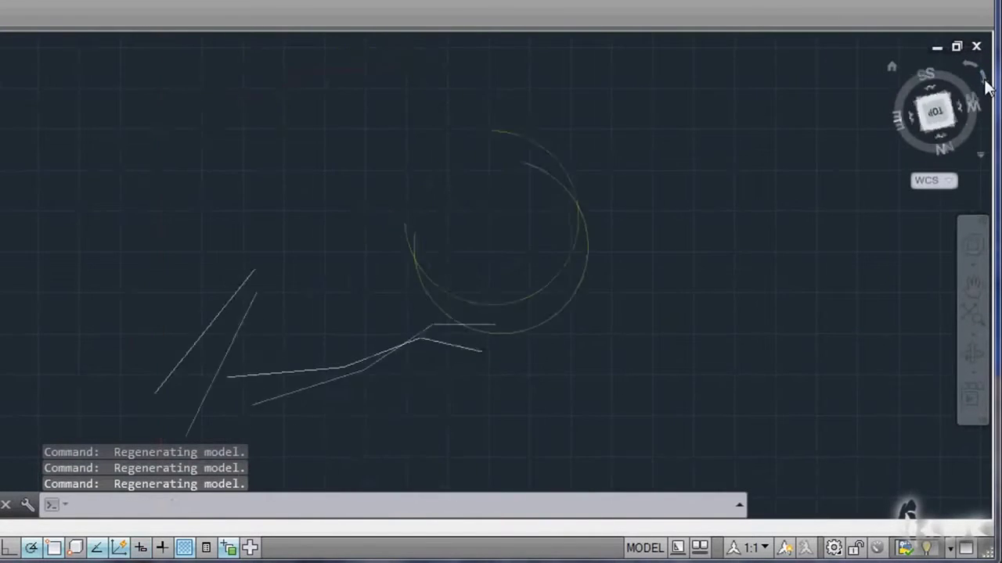
{"action": "left_click", "coordinate": [984, 77]}
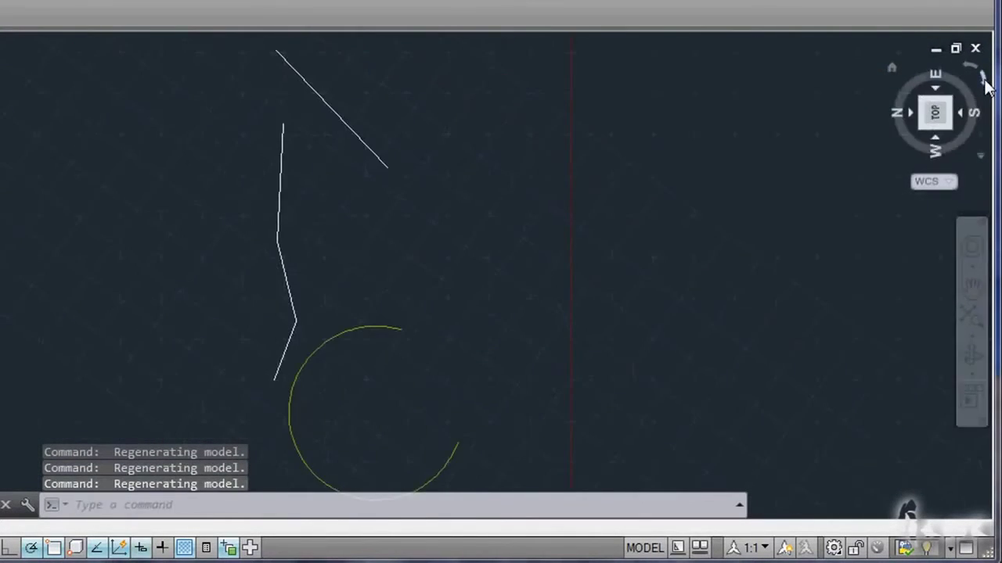
{"action": "left_click", "coordinate": [983, 77]}
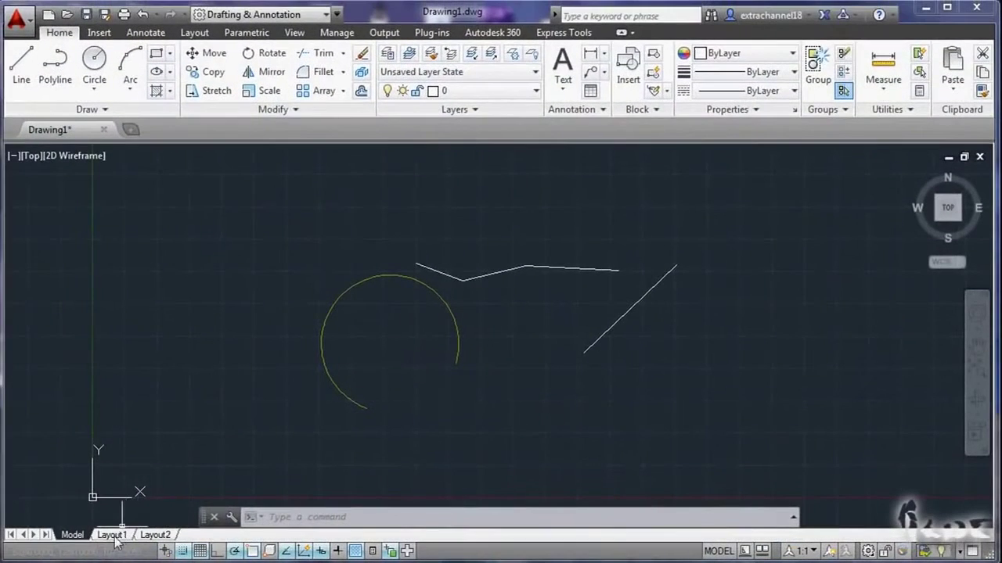
- View the drawing in the Layout1 paper space and return to model space
{"action": "left_click", "coordinate": [112, 535]}
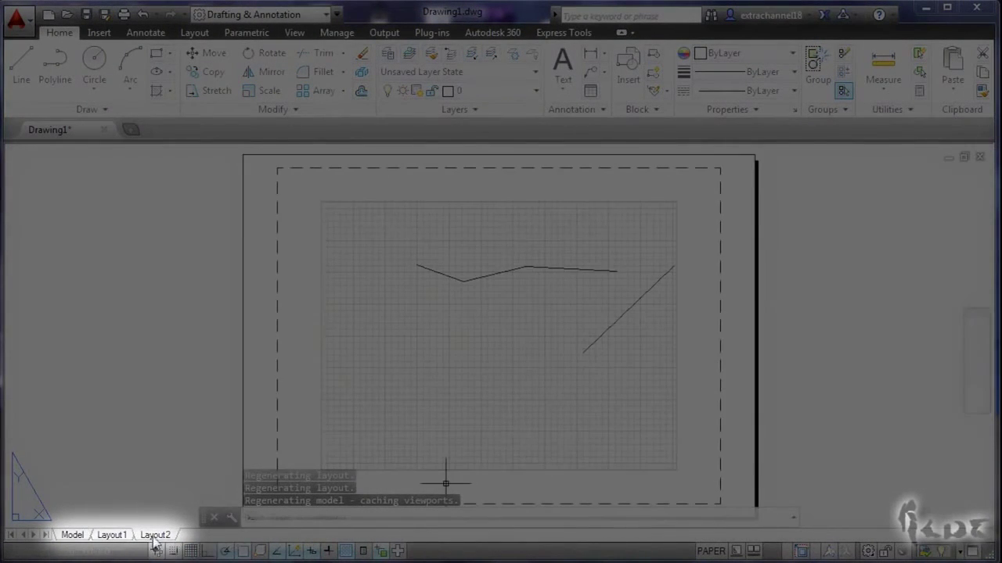
{"action": "left_click", "coordinate": [112, 536]}
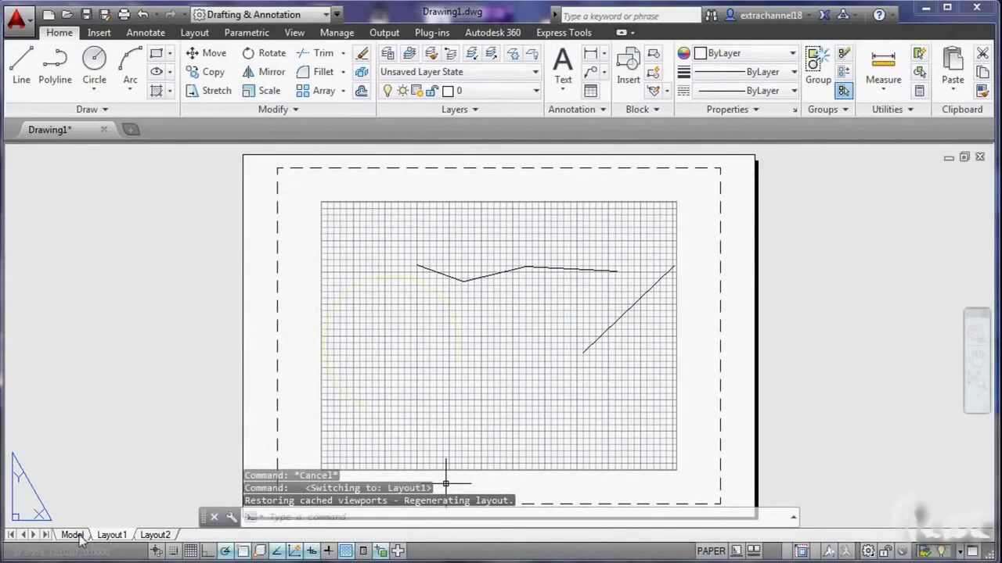
{"action": "left_click", "coordinate": [72, 535]}
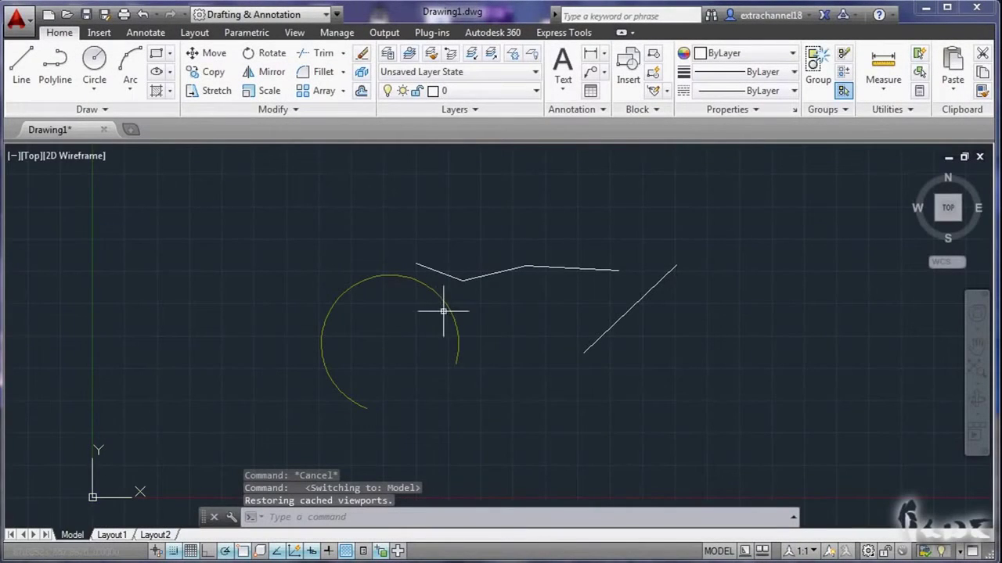
- Set the arc's object colour to ByLayer
{"action": "left_click", "coordinate": [448, 305]}
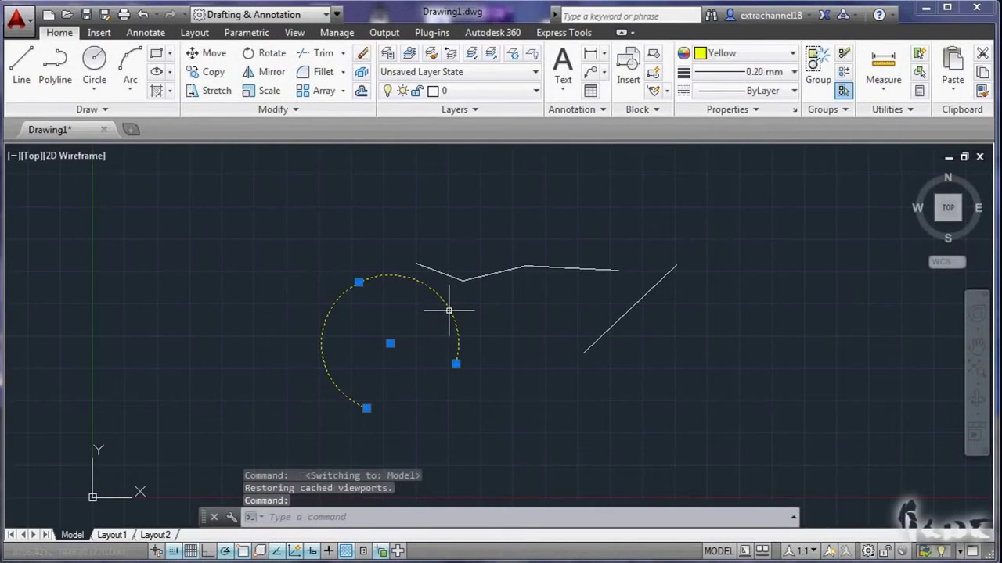
{"action": "left_click", "coordinate": [732, 59]}
{"action": "left_click", "coordinate": [724, 71]}
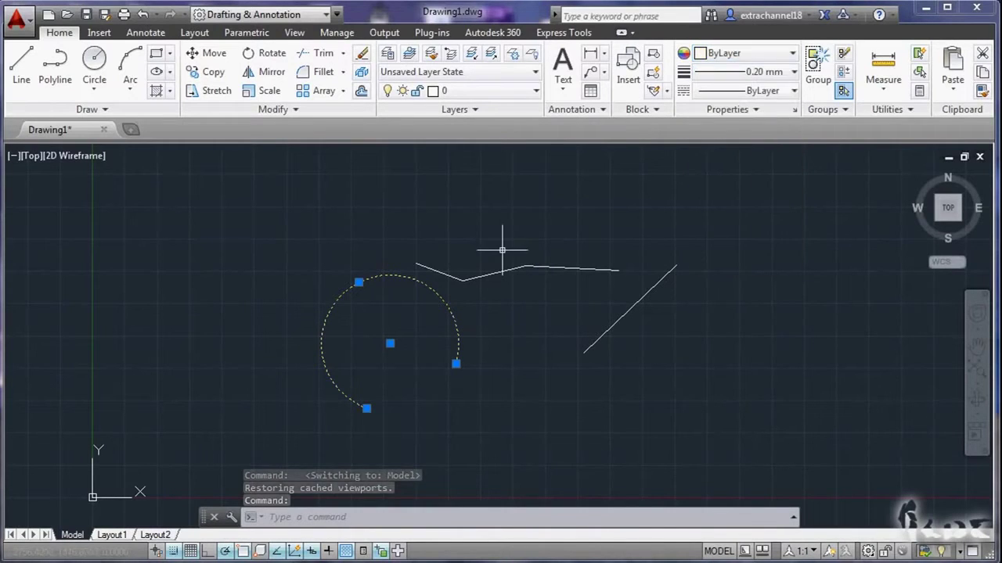
- Clear the arc selection, view the drawing in the Layout1 paper space and return to model space
{"action": "key", "text": "Escape"}
{"action": "left_click", "coordinate": [114, 535]}
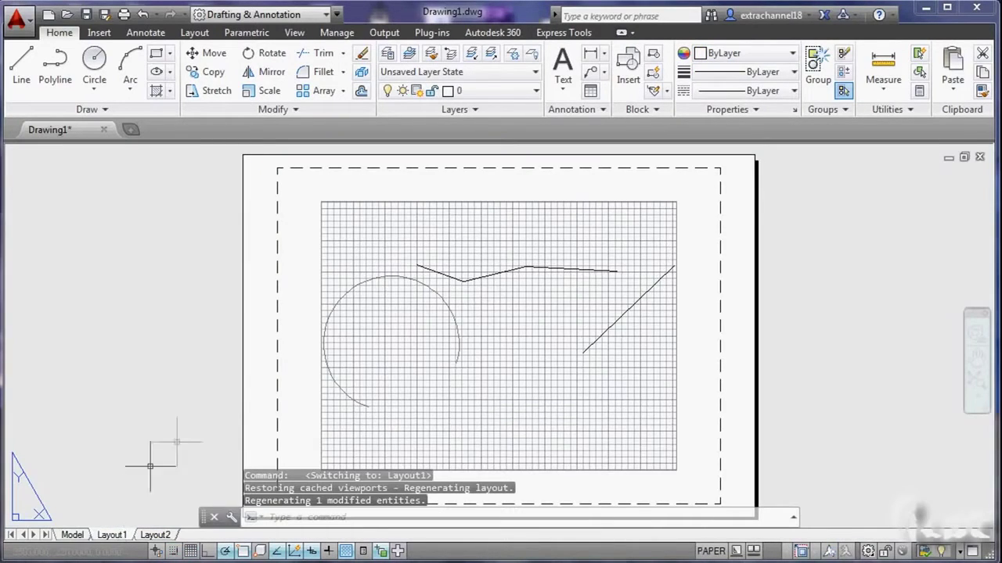
{"action": "key", "text": "ctrl+Page_Up"}
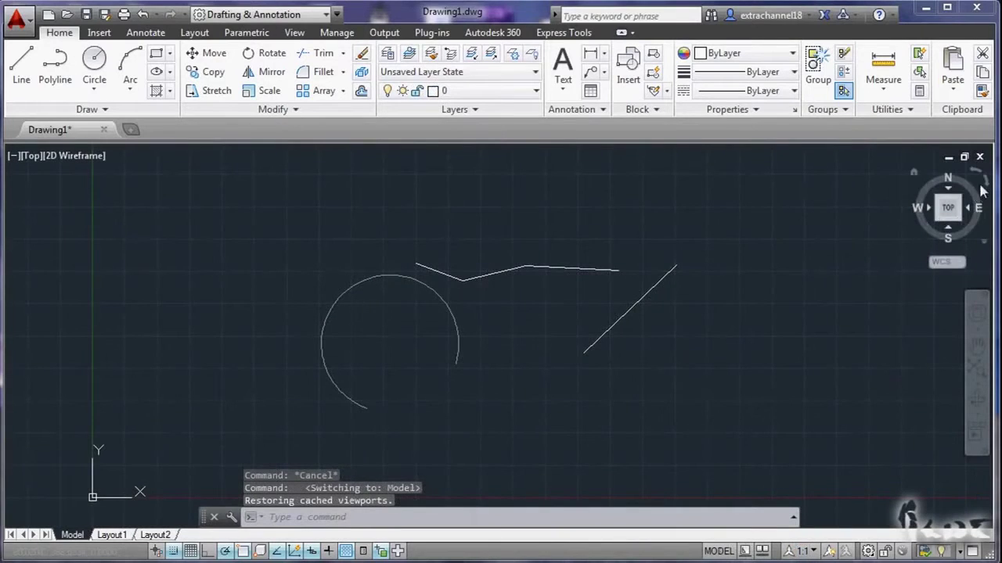
- Turn the Top view by 90 degrees, compare it with the Layout1 sheet, and restore the north-up orientation in model space
{"action": "left_click", "coordinate": [985, 180]}
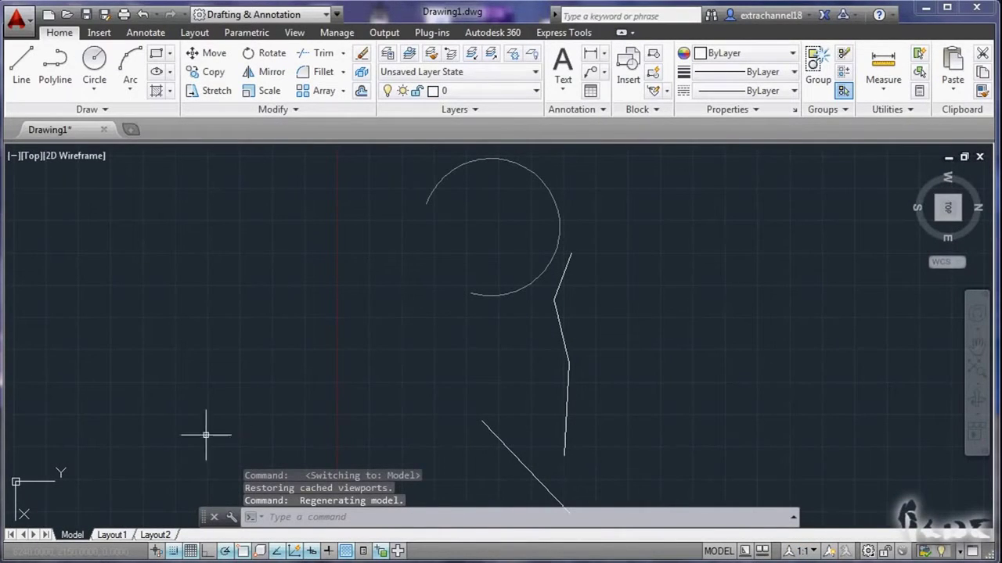
{"action": "left_click", "coordinate": [112, 535]}
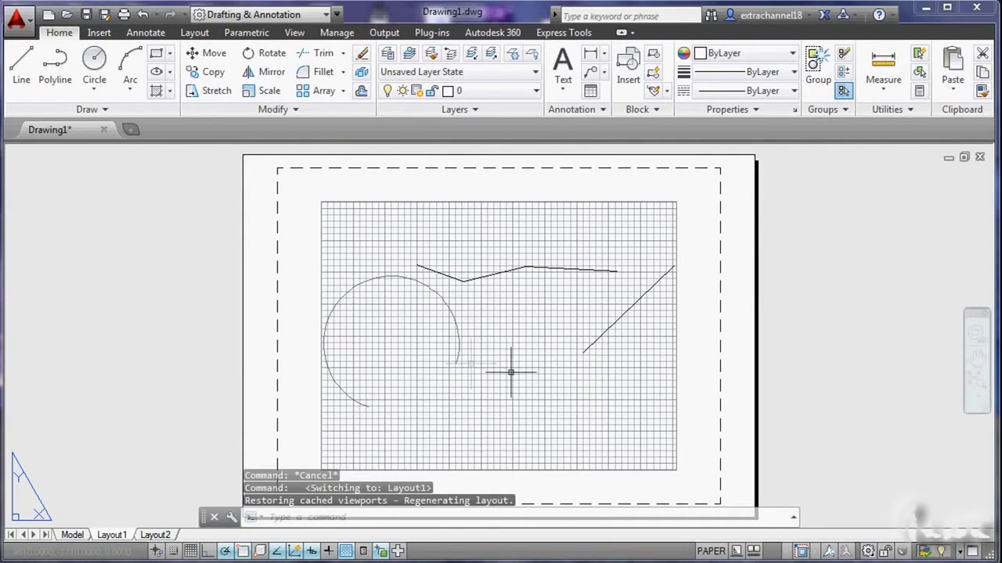
{"action": "left_click", "coordinate": [72, 536]}
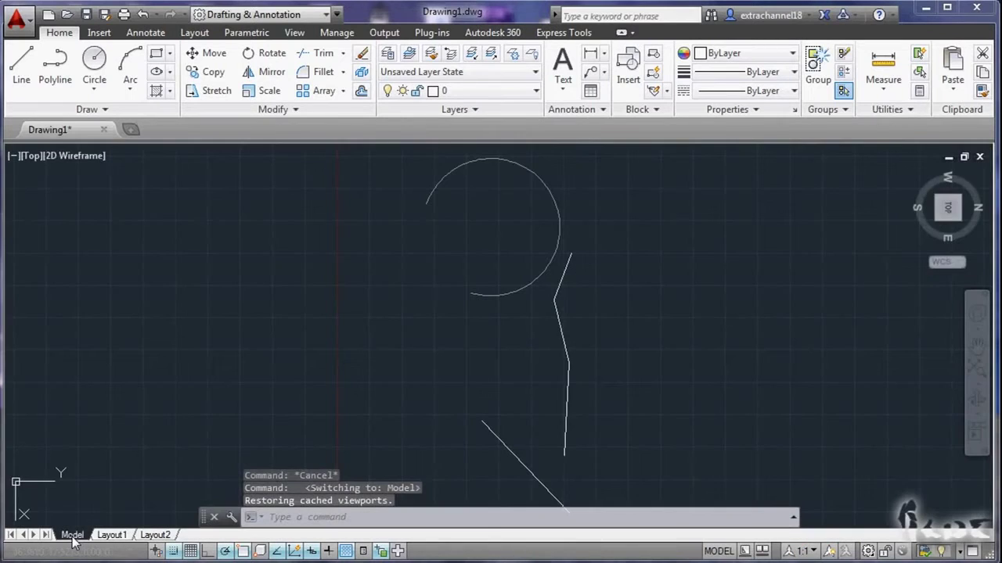
{"action": "left_click", "coordinate": [985, 179]}
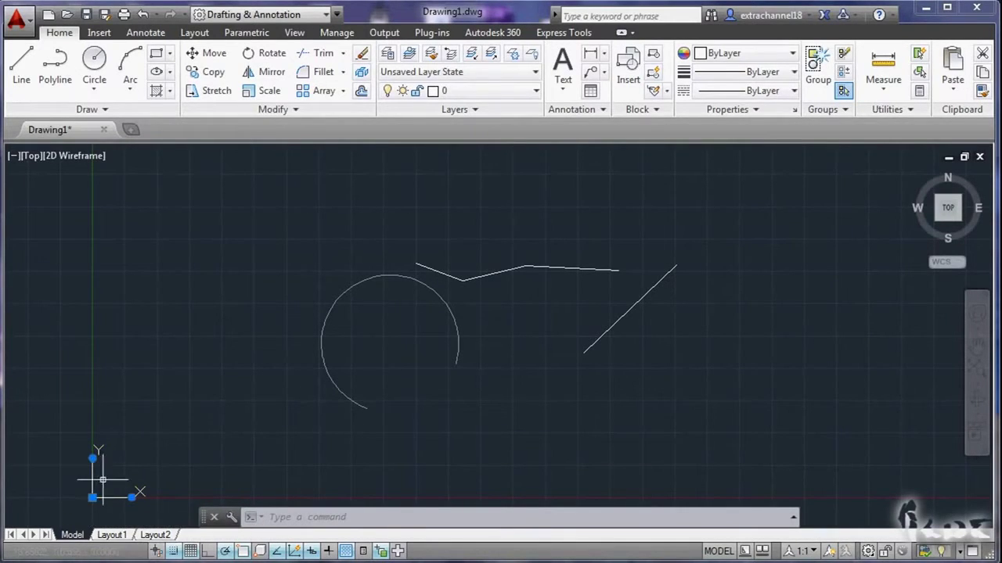
- Move the UCS origin up to a free point just left of the arc, keeping the Top view
{"action": "left_click", "coordinate": [92, 498]}
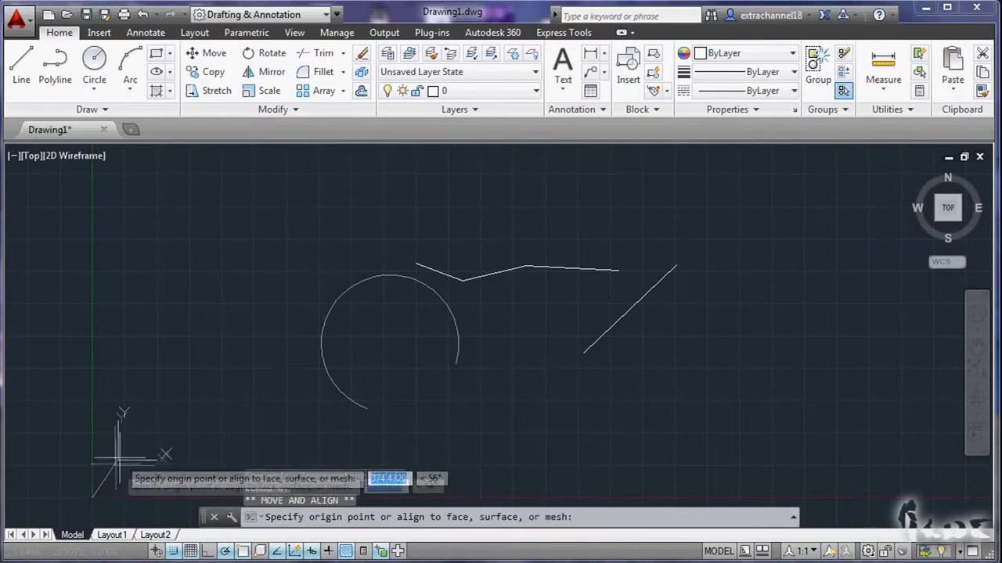
{"action": "left_click", "coordinate": [254, 330]}
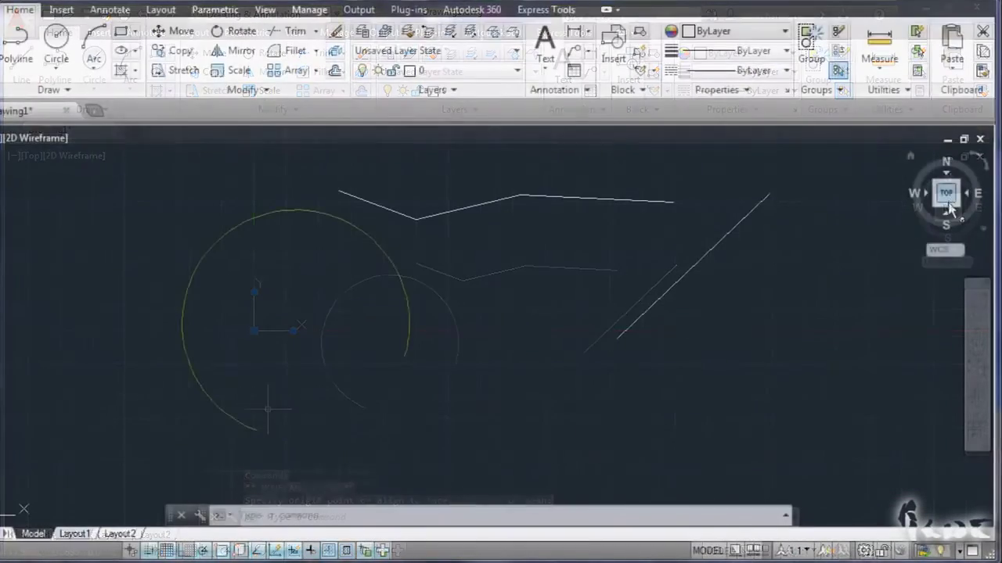
{"action": "left_click", "coordinate": [946, 228]}
{"action": "left_click", "coordinate": [945, 210]}
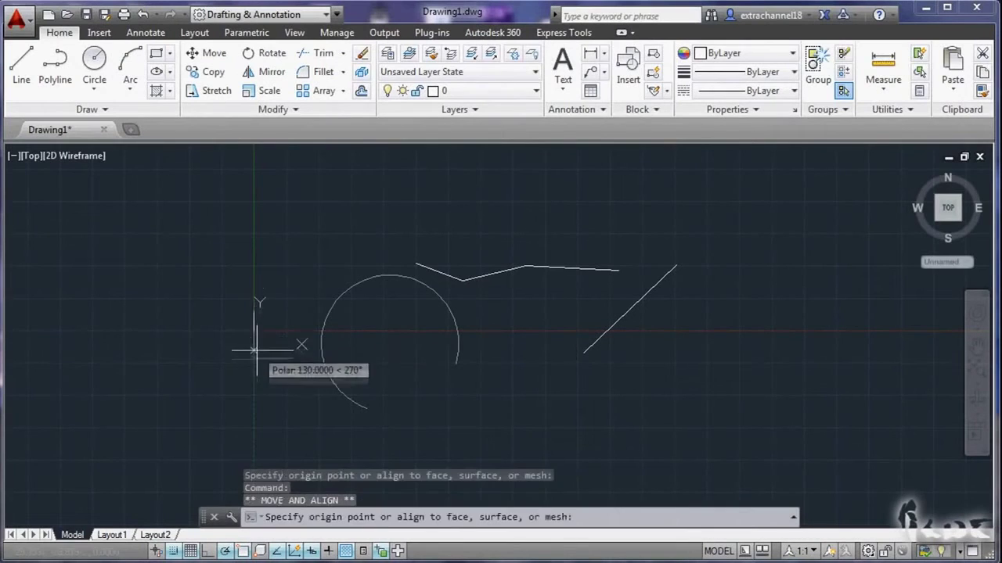
- Shift the UCS origin straight down along its Y axis and rotate its X axis clockwise
{"action": "left_click", "coordinate": [253, 381]}
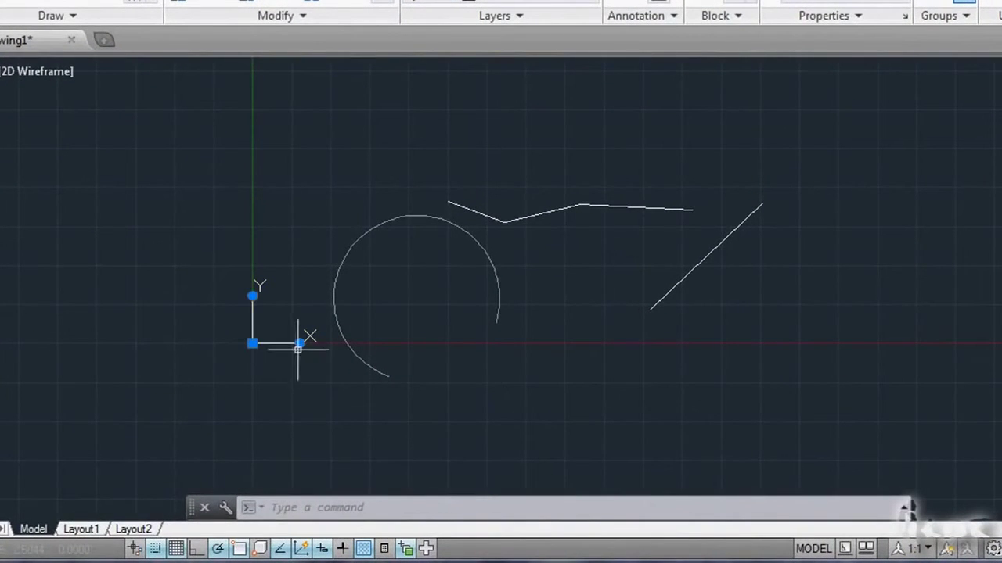
{"action": "left_click", "coordinate": [301, 344]}
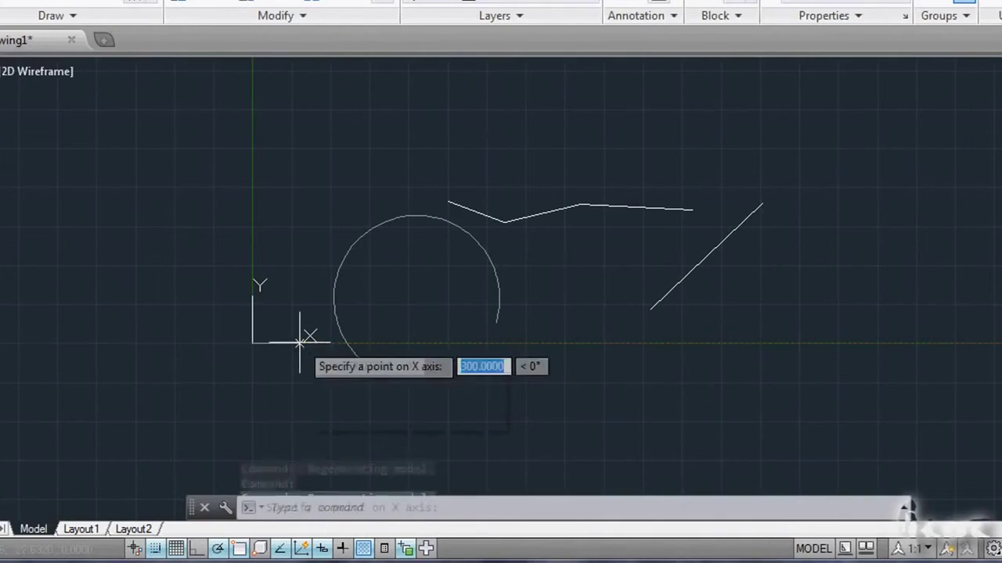
{"action": "left_click", "coordinate": [270, 371]}
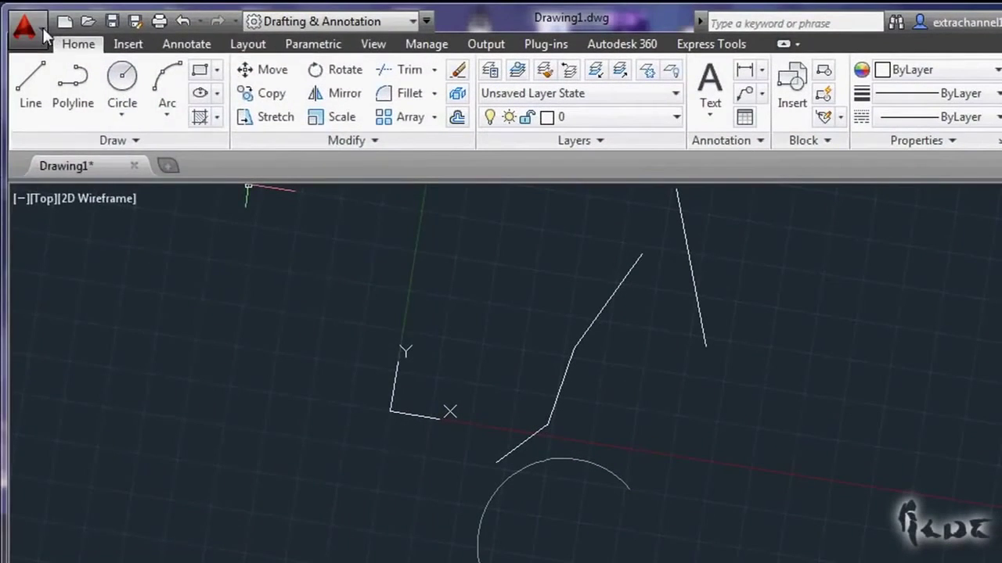
- Review the settings for exporting Drawing1 to PDF and close the export dialog without saving
{"action": "left_click", "coordinate": [40, 32]}
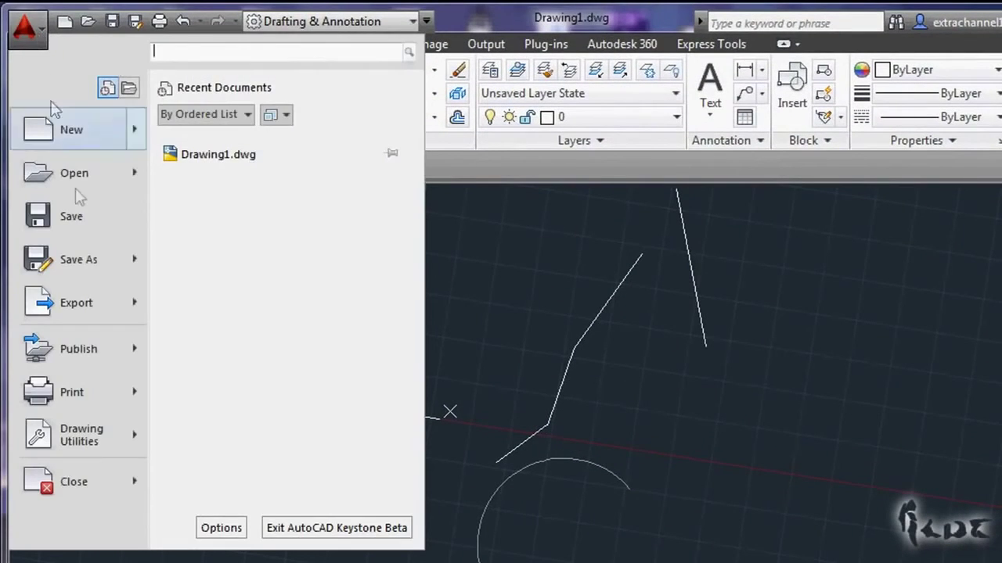
{"action": "left_click", "coordinate": [89, 267]}
{"action": "left_click", "coordinate": [395, 495]}
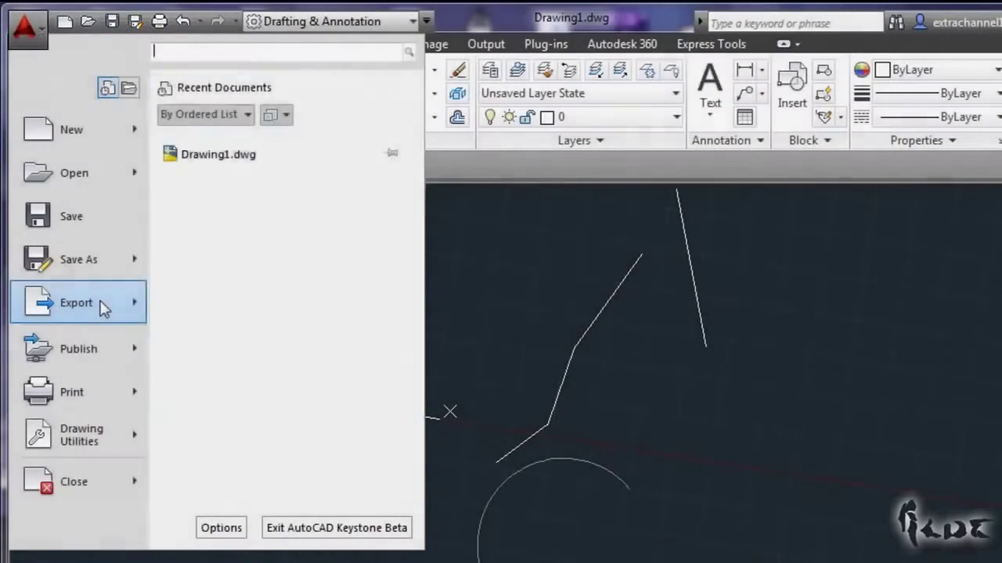
{"action": "mouse_move", "coordinate": [103, 307]}
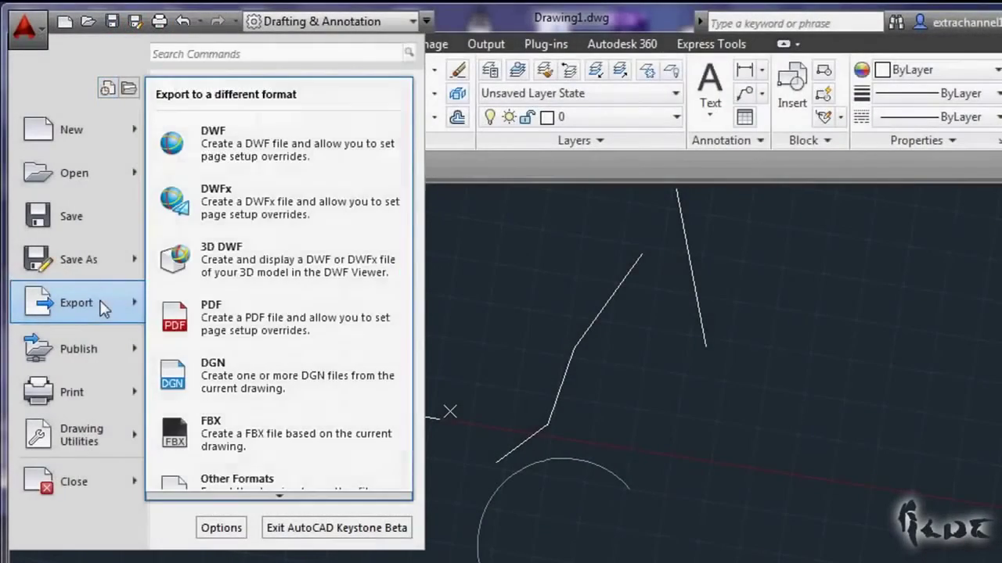
{"action": "left_click", "coordinate": [279, 332]}
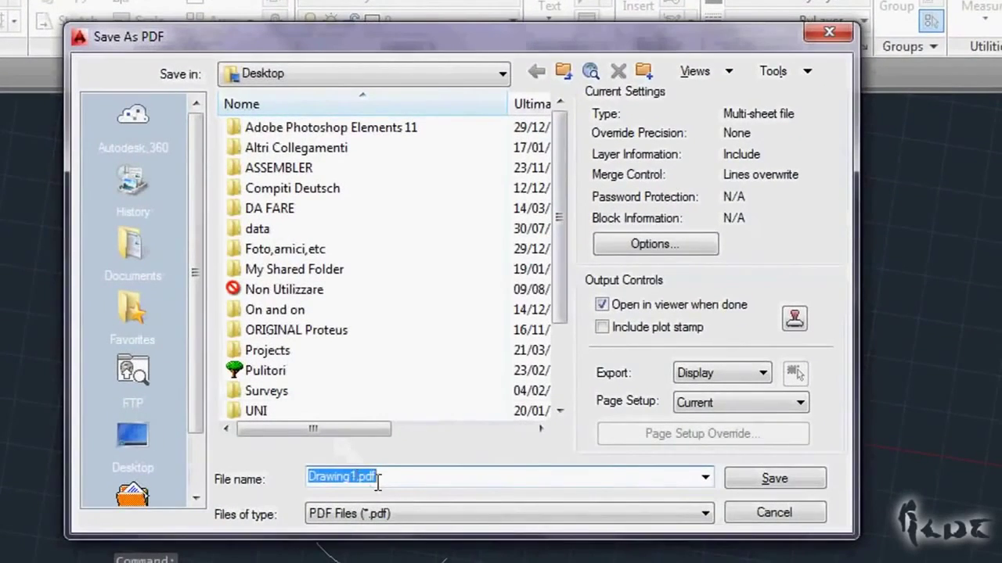
{"action": "left_click", "coordinate": [389, 479]}
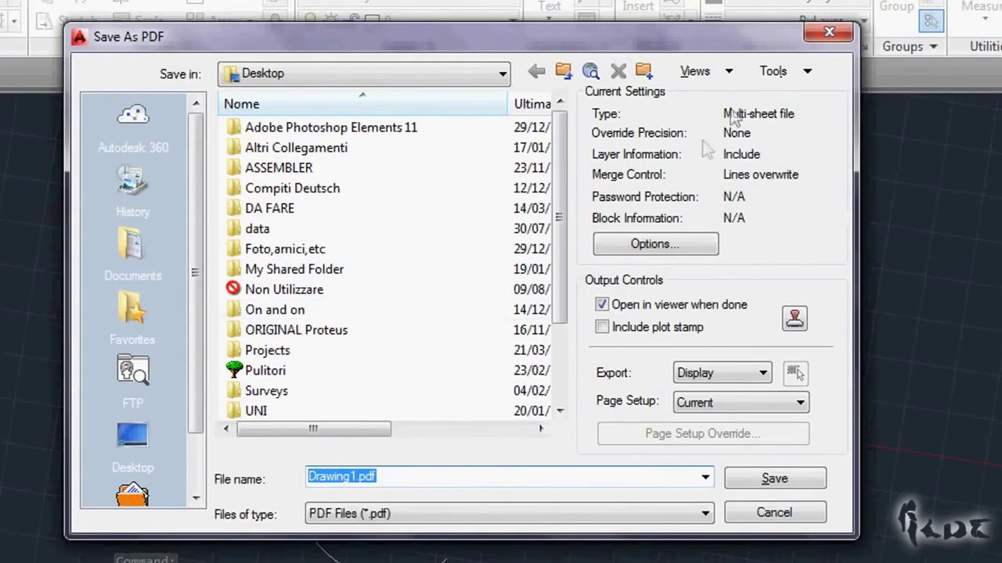
{"action": "left_click", "coordinate": [831, 35]}
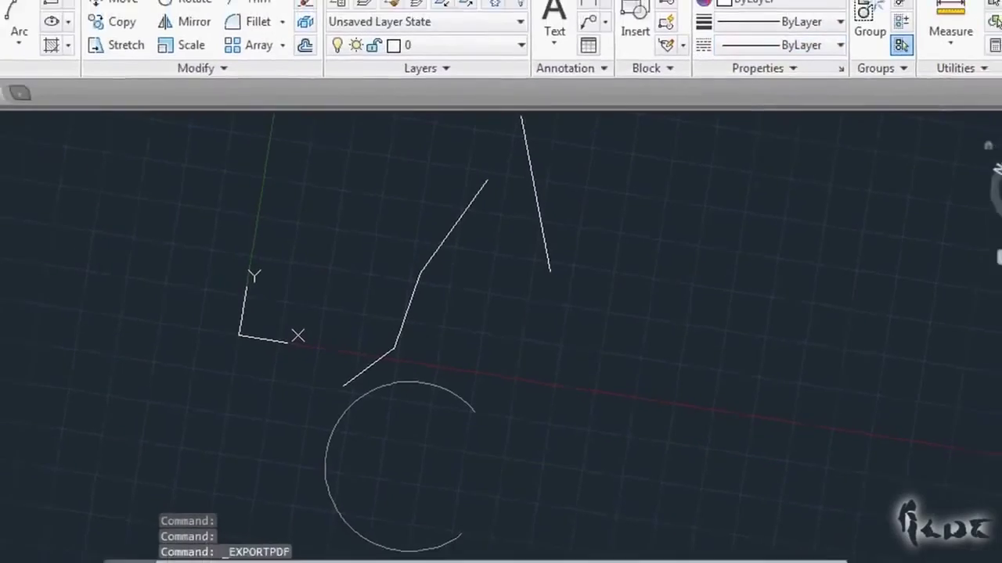